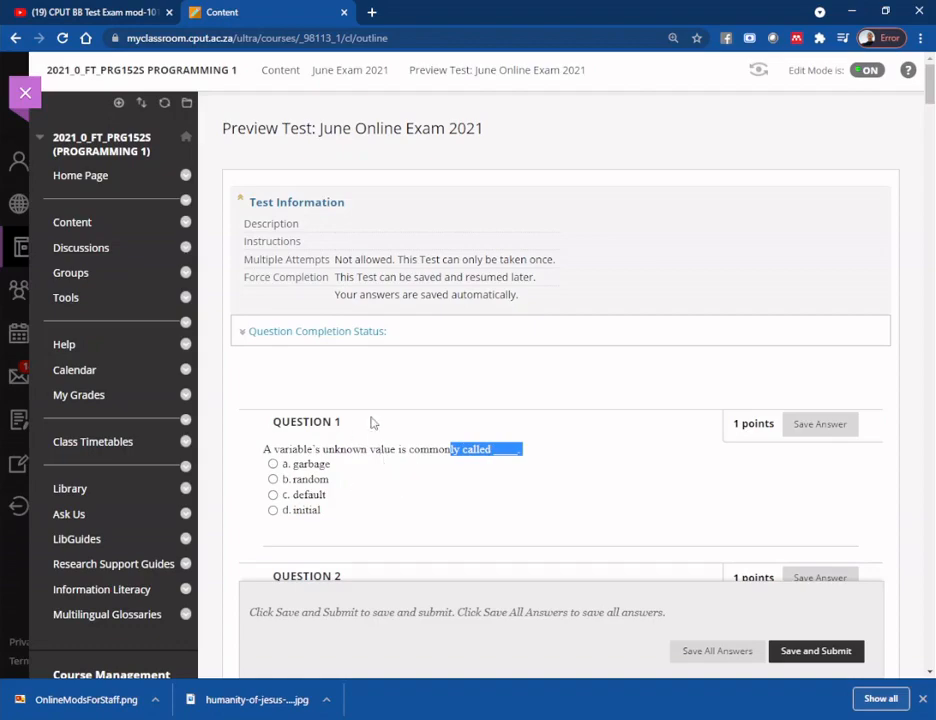
- Copy the Question 2 sentence "Attaching structures end to end is called ____ structures." and paste it into the Question 34 answer field
scroll(372, 512, down, 3)
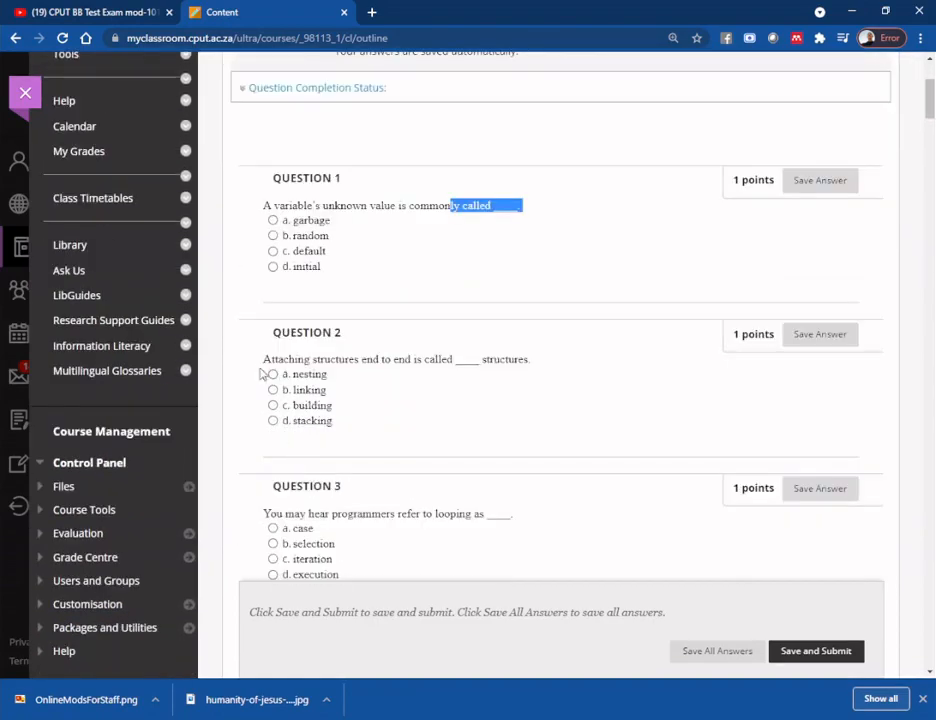
mouse_move(262, 359)
mouse_down()
mouse_move(384, 361)
mouse_move(264, 374)
mouse_move(260, 354)
mouse_move(272, 346)
mouse_up()
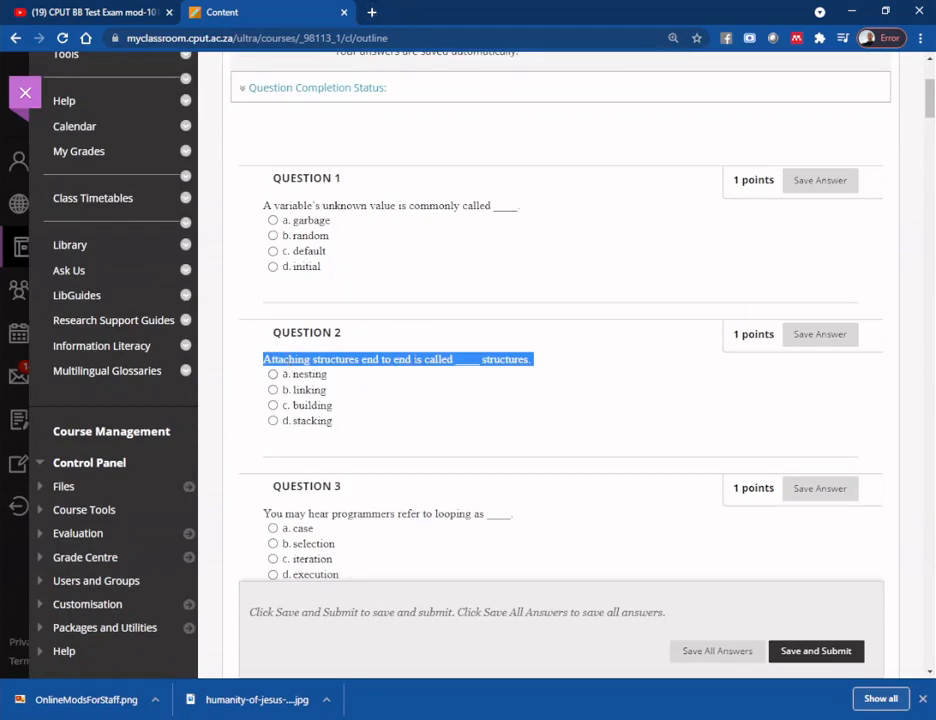
scroll(400, 382, down, 15)
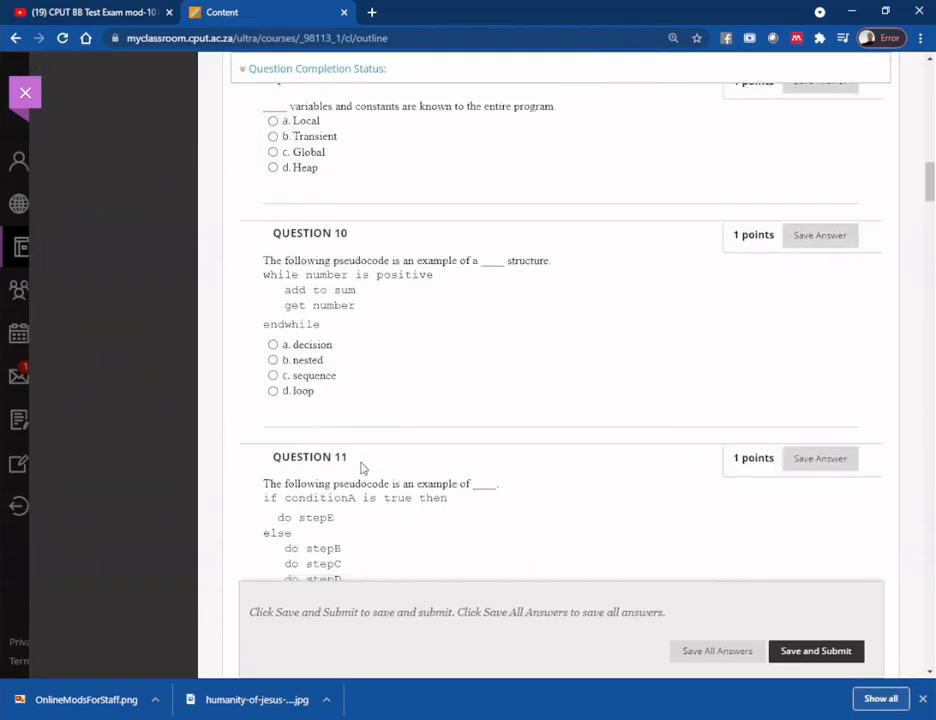
scroll(362, 468, down, 20)
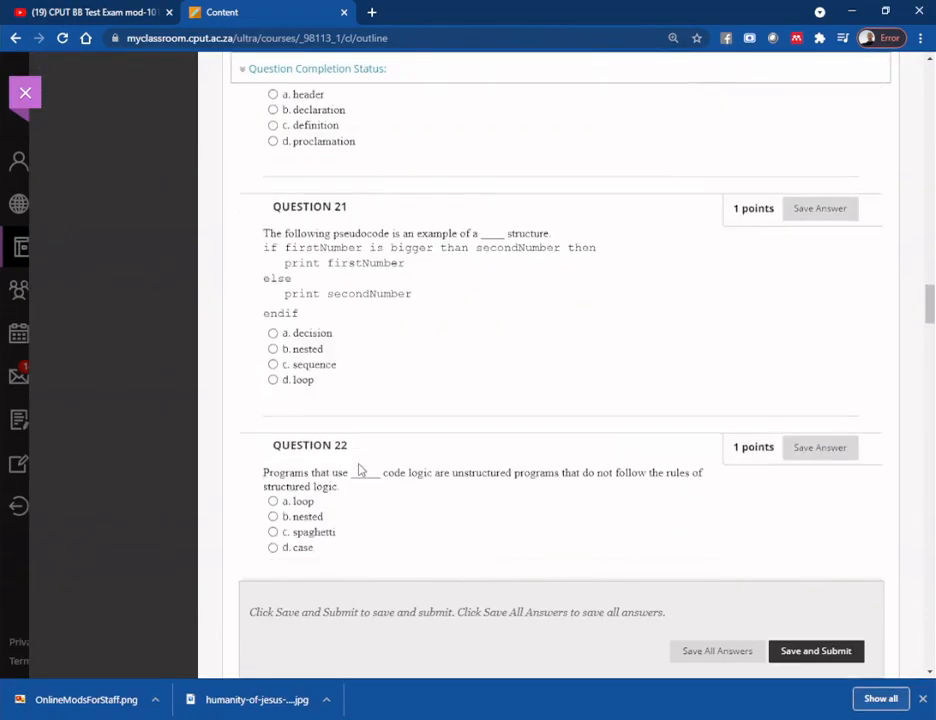
scroll(360, 460, down, 20)
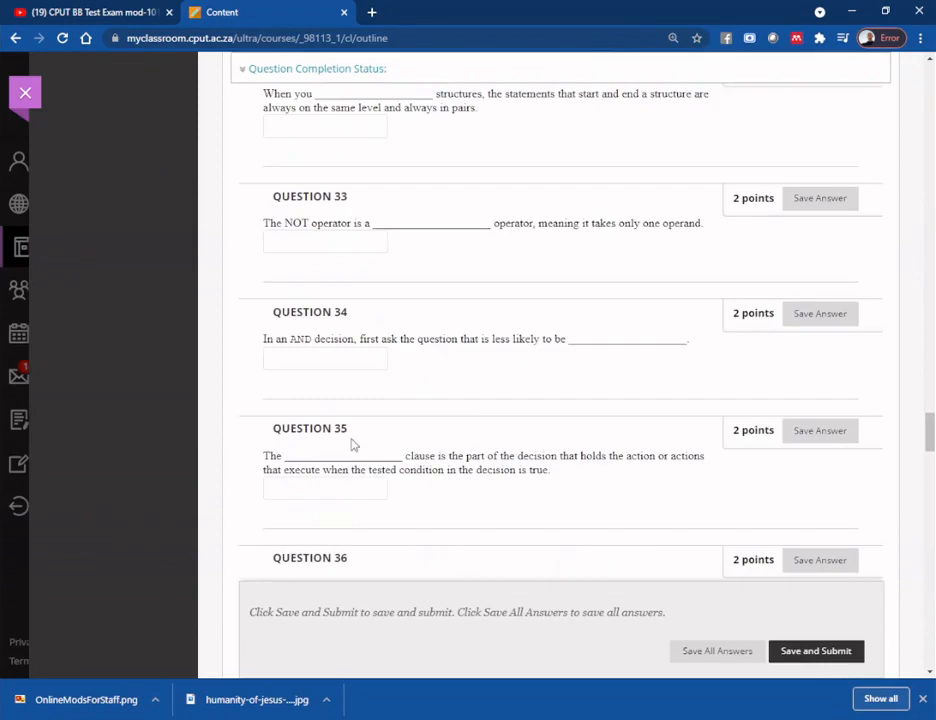
click(322, 359)
text(is called __ structures.)
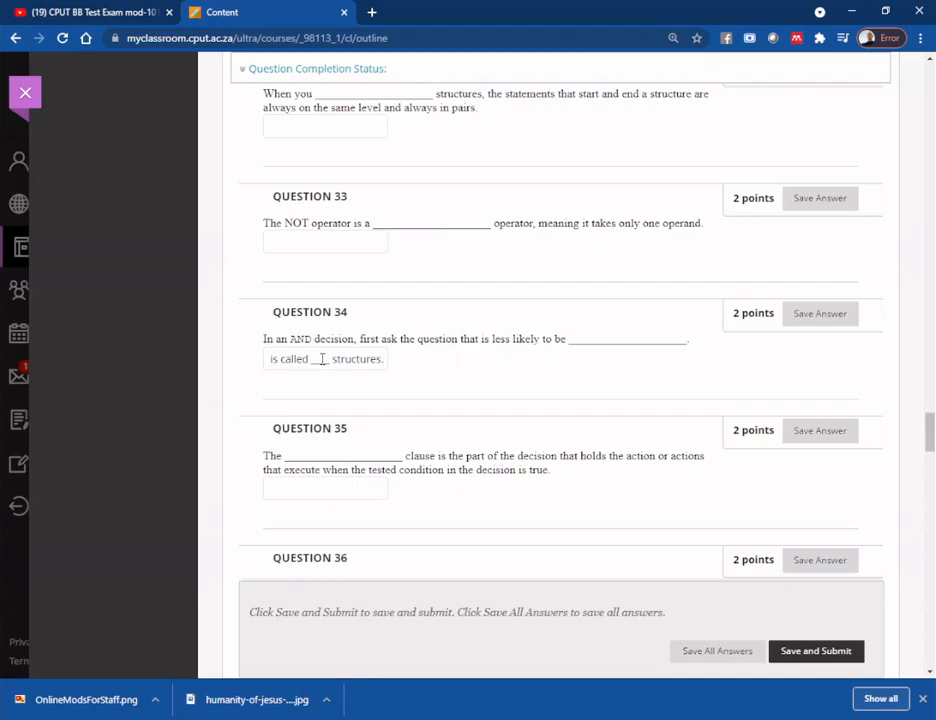
- Delete the pasted sentence from the Question 34 answer field
key(BackSpace)
key(BackSpace)
key(BackSpace)
key(BackSpace)
key(BackSpace)
key(BackSpace)
key(BackSpace)
key(BackSpace)
key(BackSpace)
key(BackSpace)
key(BackSpace)
key(BackSpace)
key(BackSpace)
key(BackSpace)
key(BackSpace)
key(BackSpace)
key(BackSpace)
key(BackSpace)
key(BackSpace)
key(BackSpace)
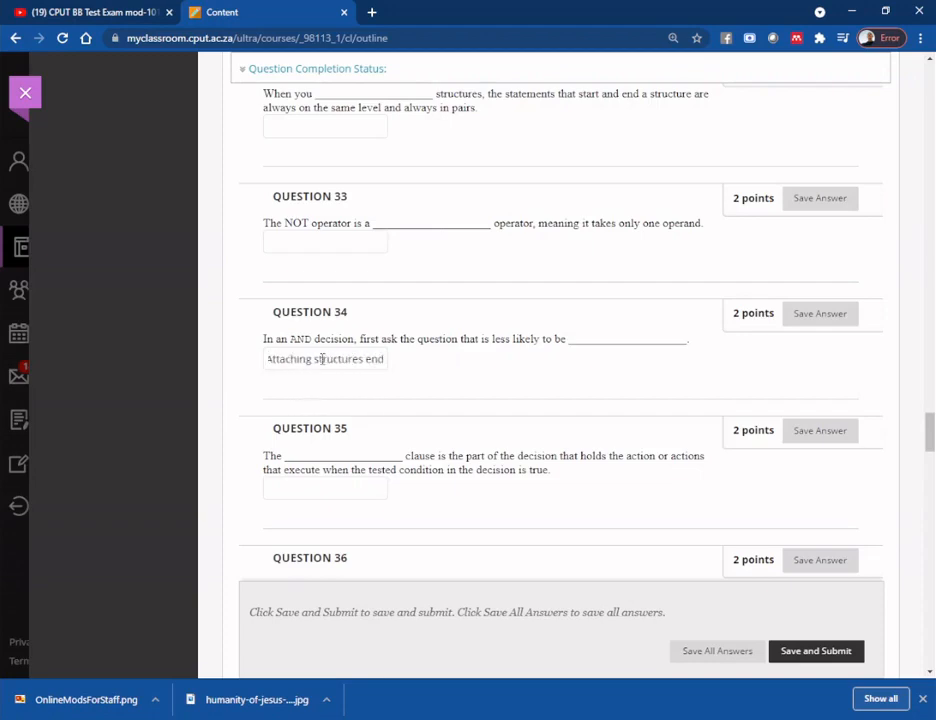
key(BackSpace)
key(BackSpace)
key(BackSpace)
key(BackSpace)
key(BackSpace)
key(BackSpace)
key(BackSpace)
key(BackSpace)
key(BackSpace)
key(BackSpace)
key(BackSpace)
key(BackSpace)
key(BackSpace)
key(BackSpace)
key(BackSpace)
key(BackSpace)
key(BackSpace)
key(BackSpace)
key(BackSpace)
key(BackSpace)
- Leave the preview for the June Exam 2021 folder and open the June Online Exam 2021 test for editing
scroll(365, 455, down, 4)
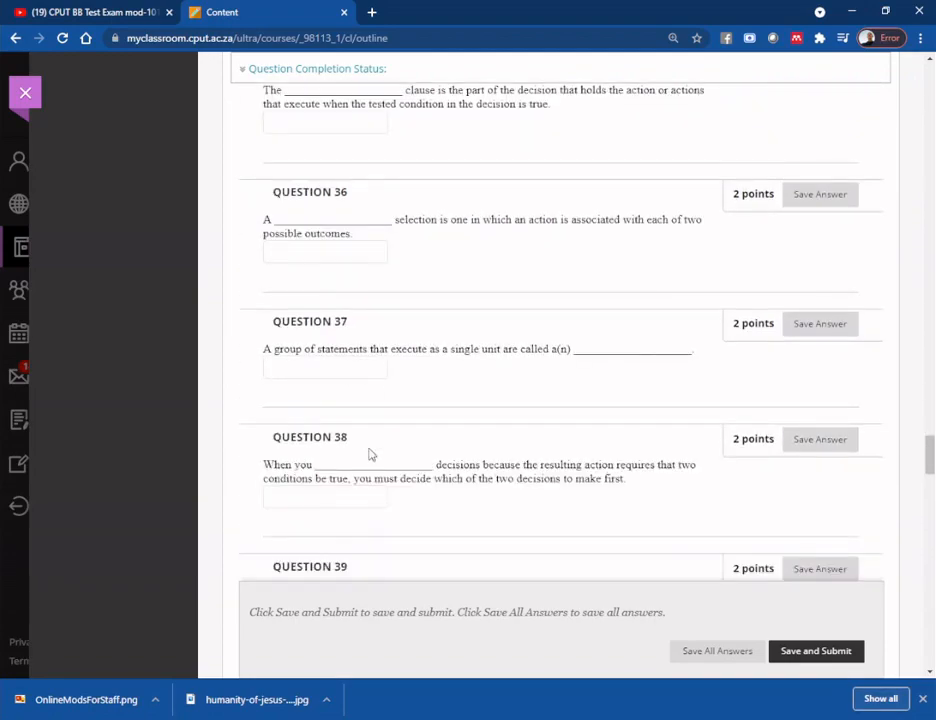
scroll(369, 455, up, 20)
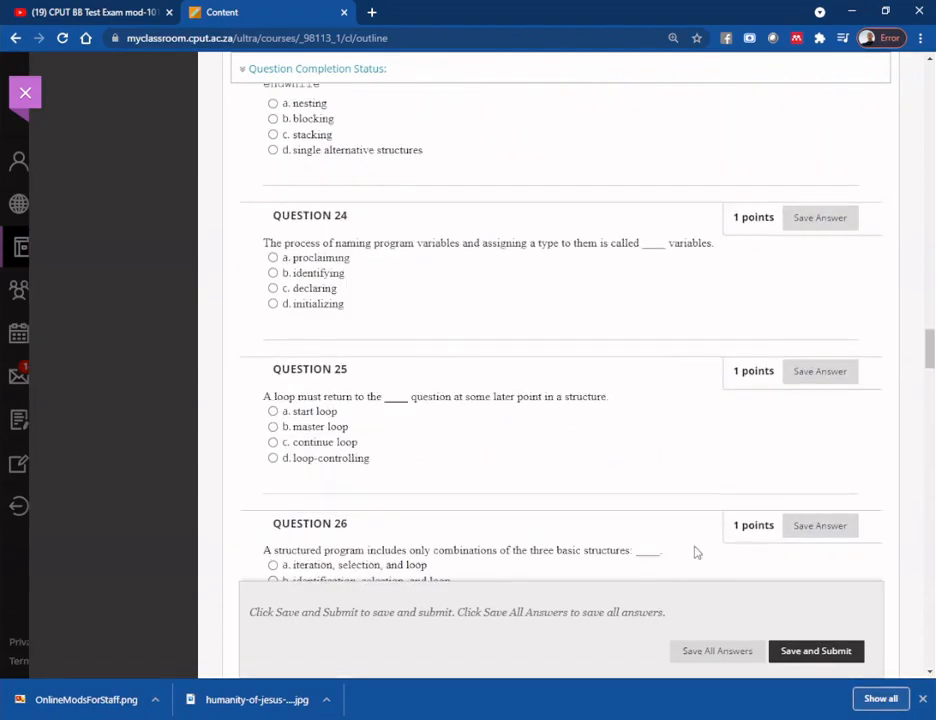
scroll(710, 530, up, 20)
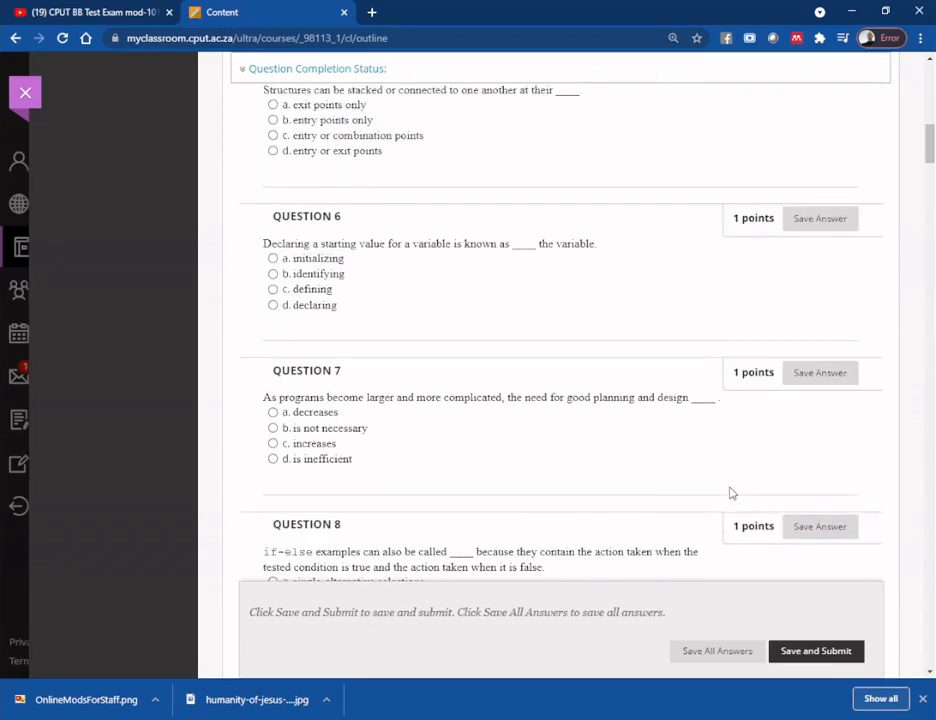
scroll(730, 493, up, 10)
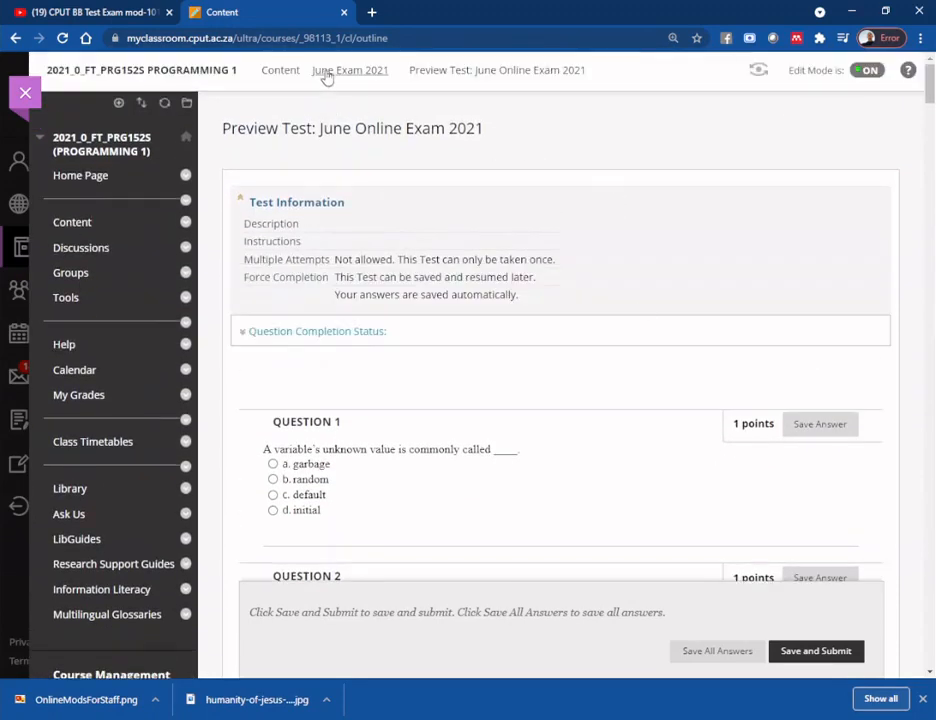
click(327, 78)
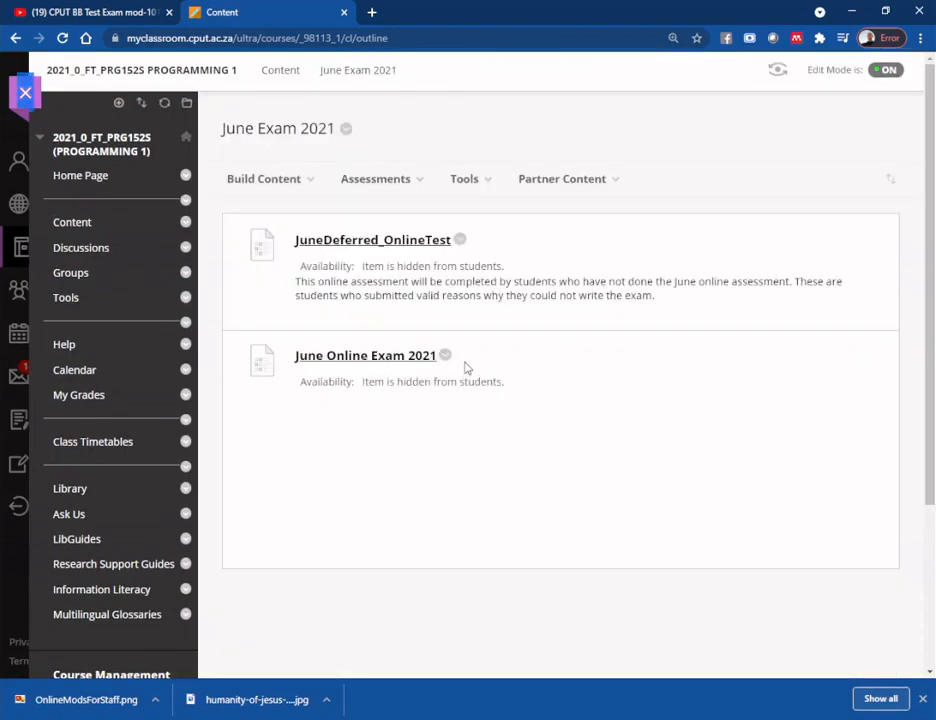
click(446, 356)
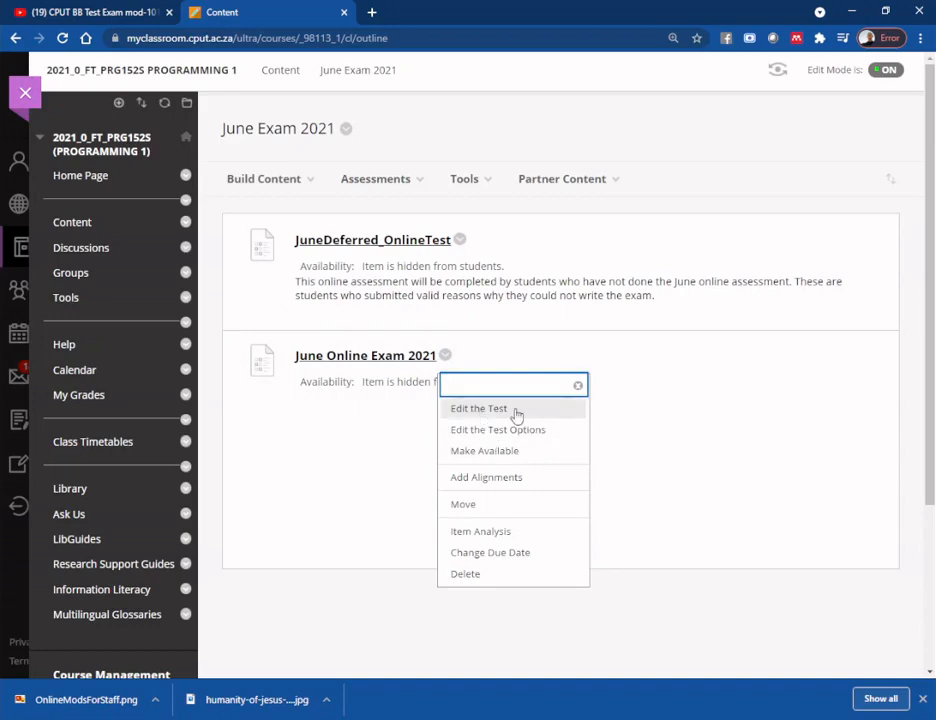
click(495, 412)
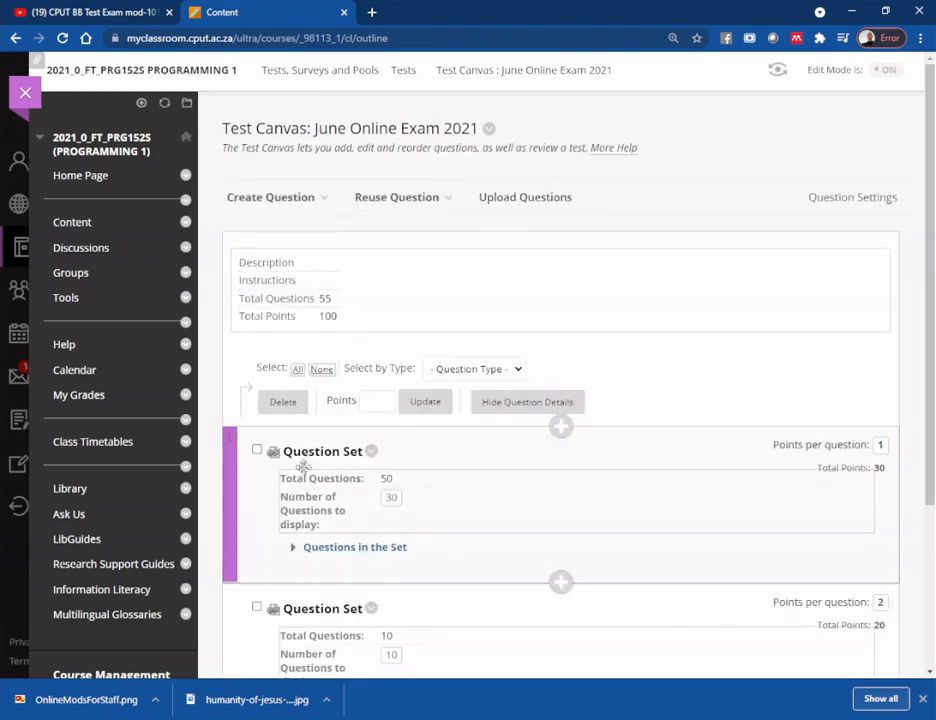
- Review the question sets on the test canvas and open the test's name, description and instructions for editing
scroll(325, 525, down, 3)
scroll(326, 507, down, 2)
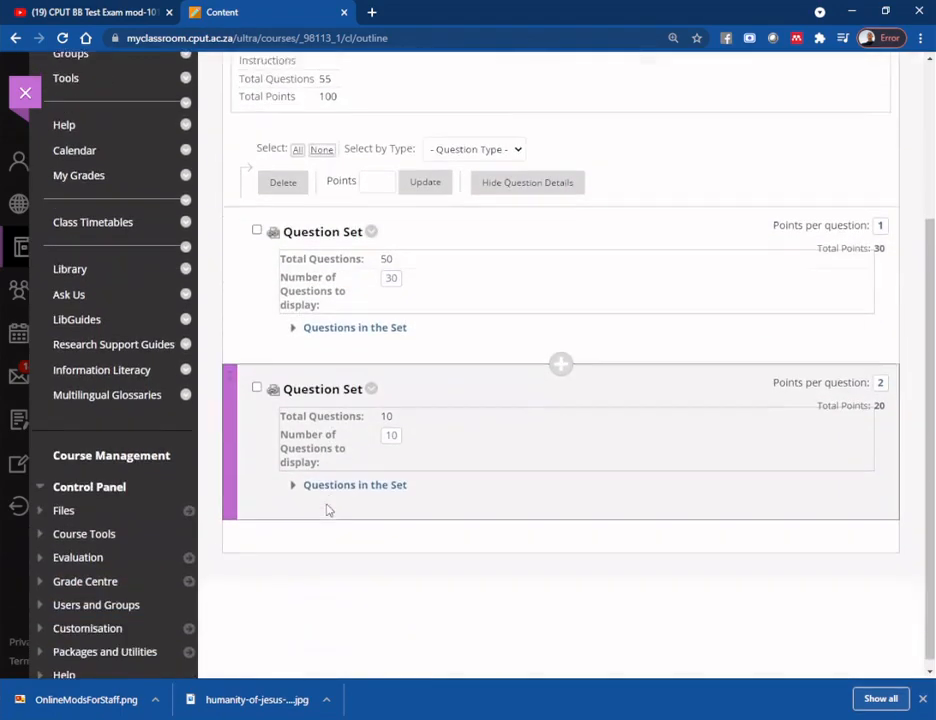
scroll(326, 507, up, 5)
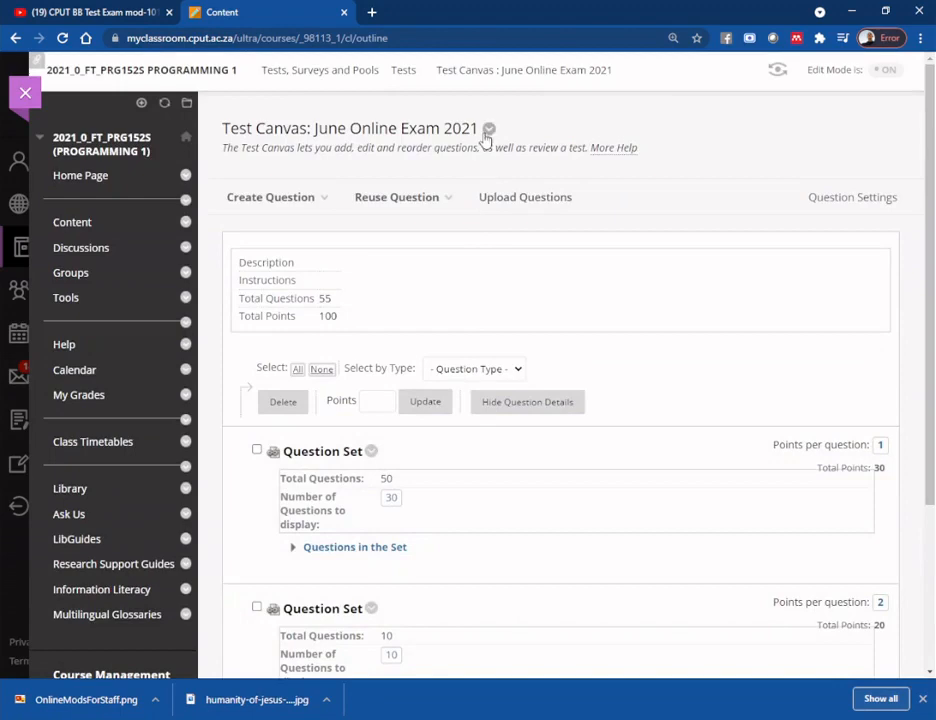
click(489, 130)
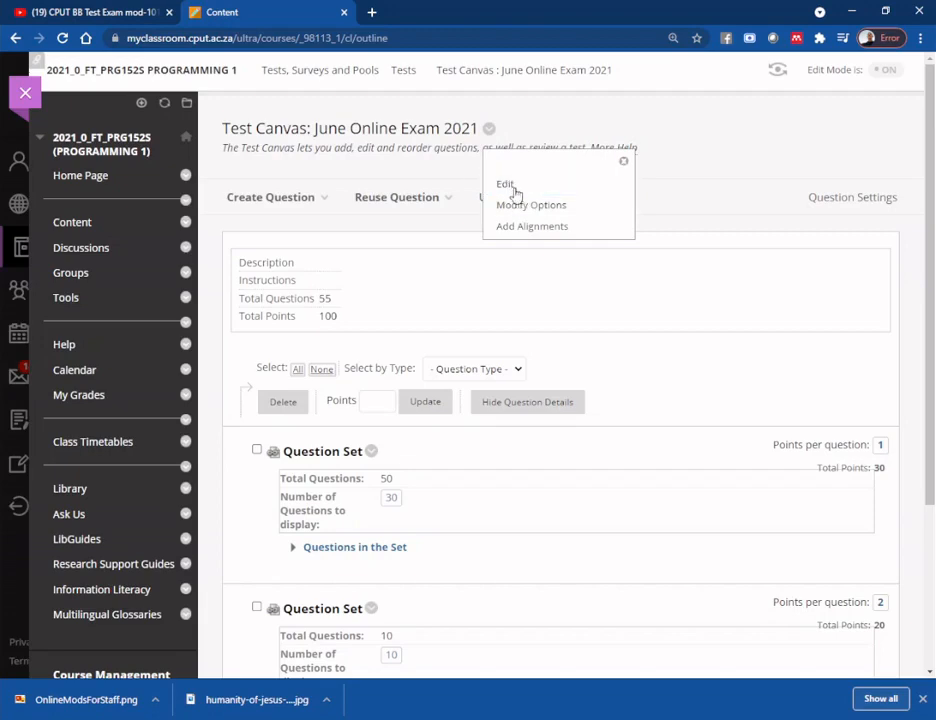
click(508, 186)
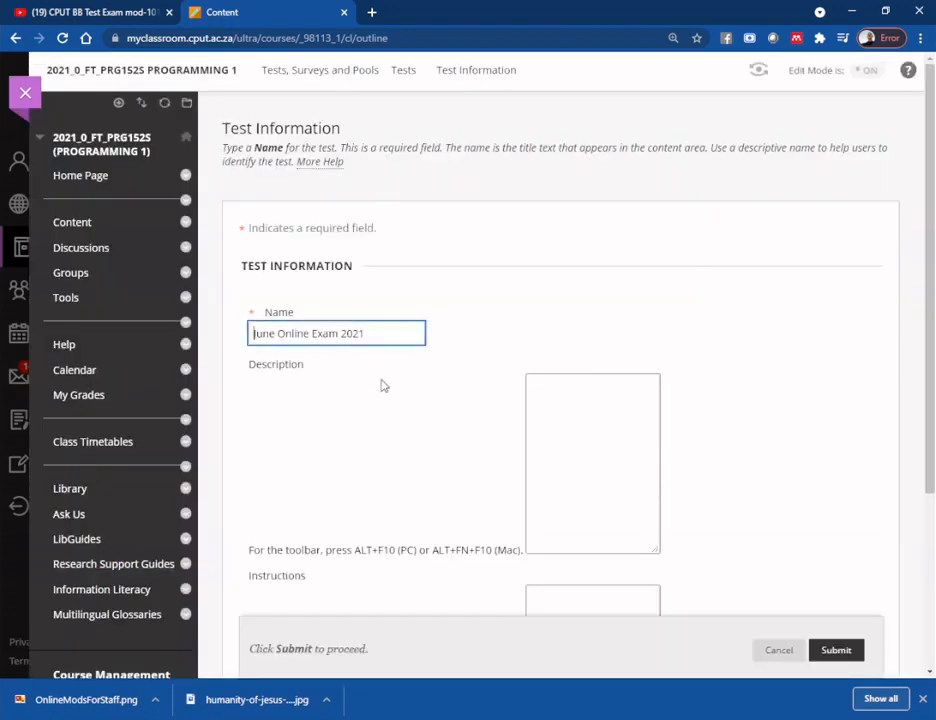
- Enter "Please Answer All Question" as the test instructions, followed by a new line
scroll(380, 385, down, 5)
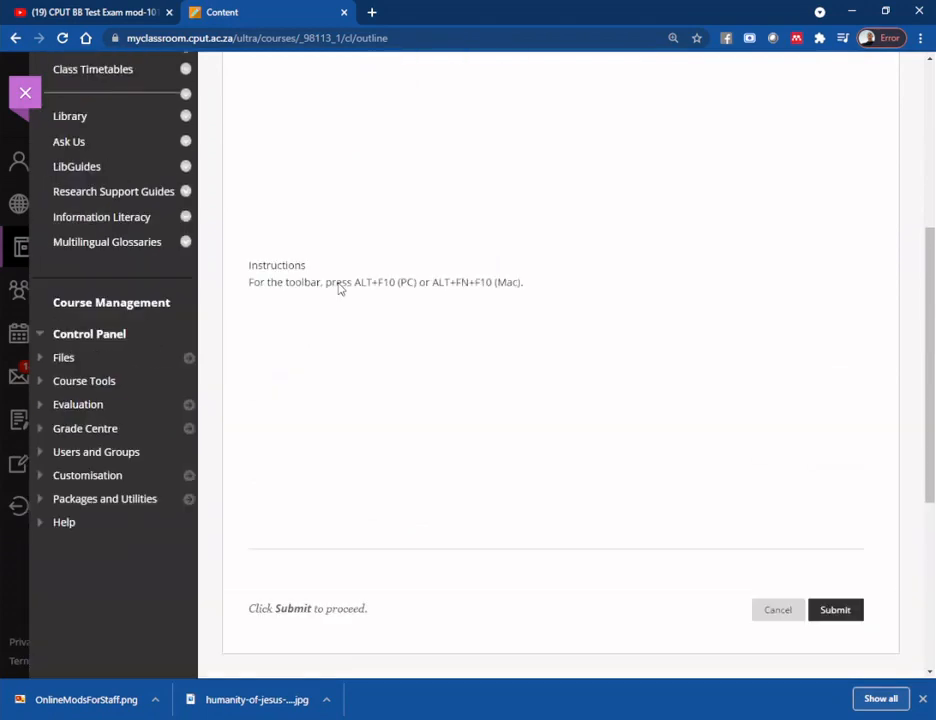
scroll(341, 310, up, 7)
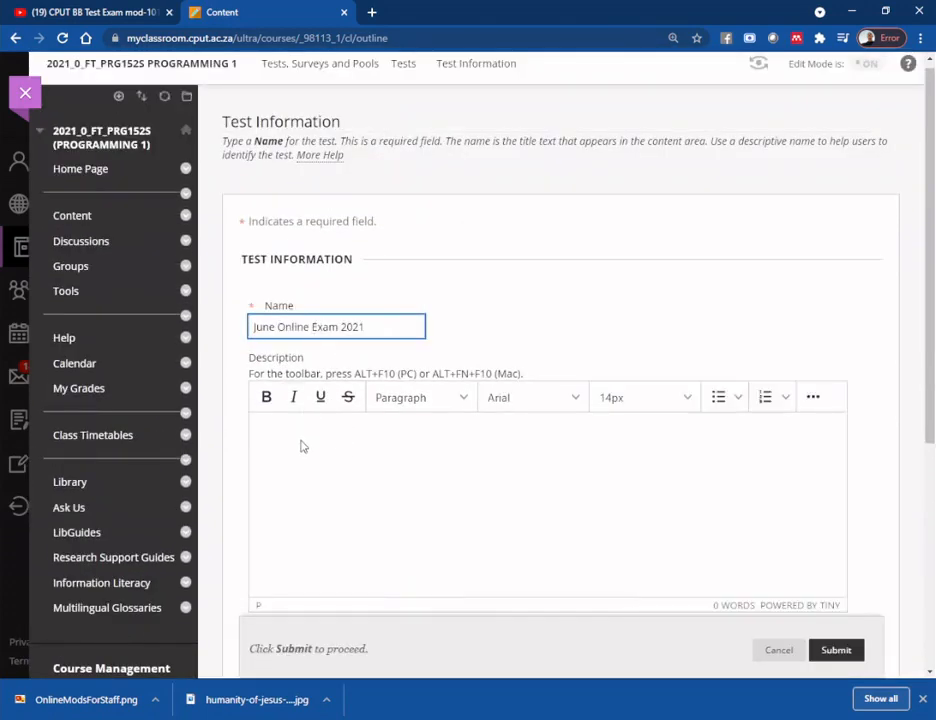
scroll(303, 446, down, 5)
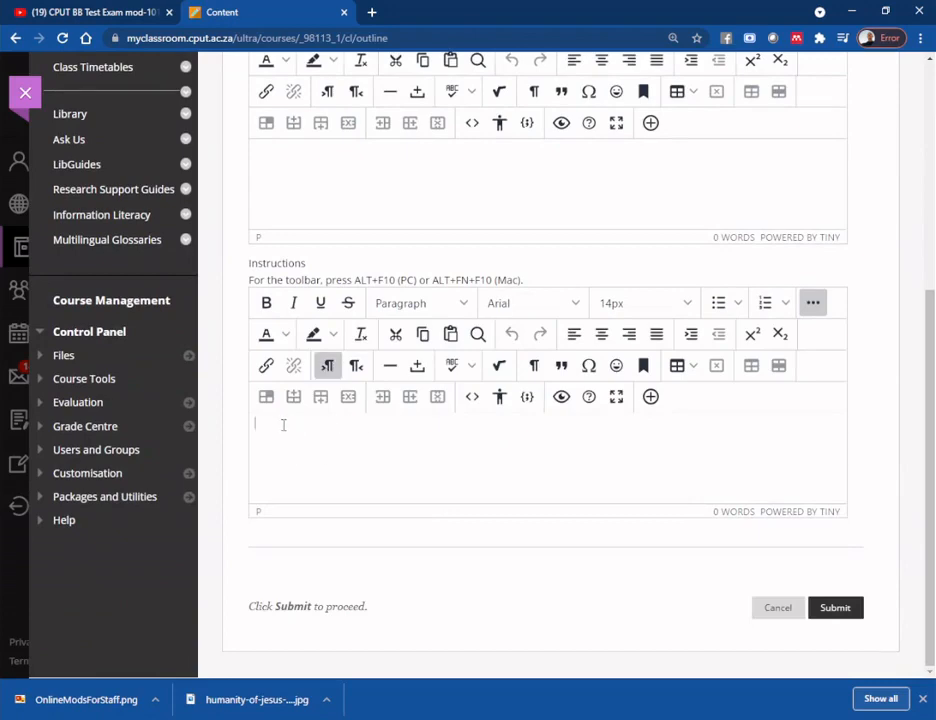
text(Please)
text( Answer)
text( All Te)
key(BackSpace)
key(BackSpace)
text(ues)
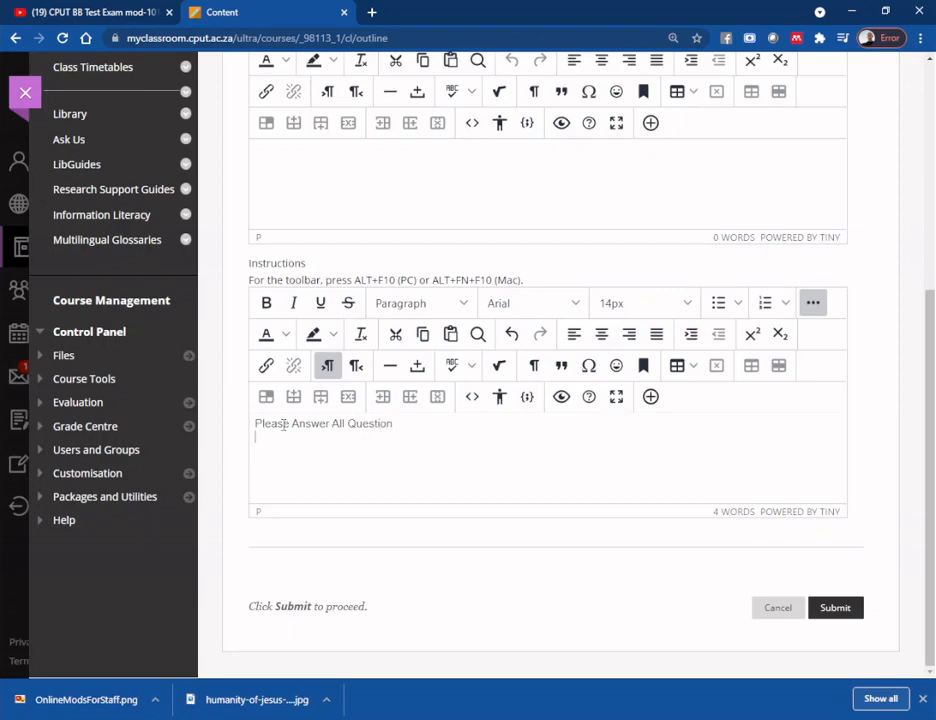
text(tion)
key(Return)
- Add a script to the instructions' HTML source making document oncopy, onpaste, onselectstart and oncontextmenu return false, and save it
click(473, 397)
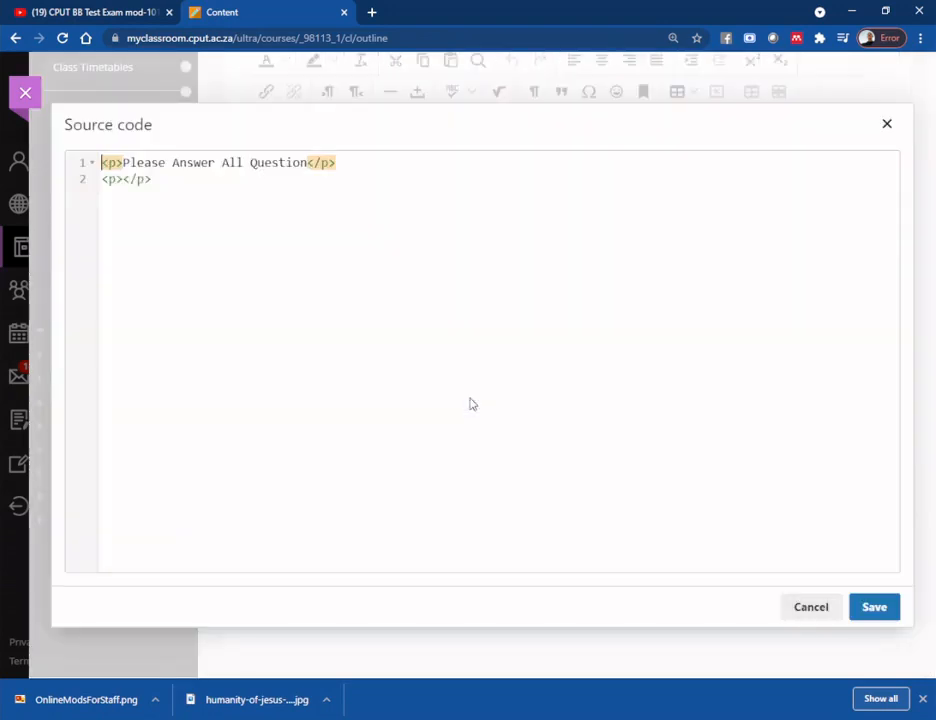
click(163, 185)
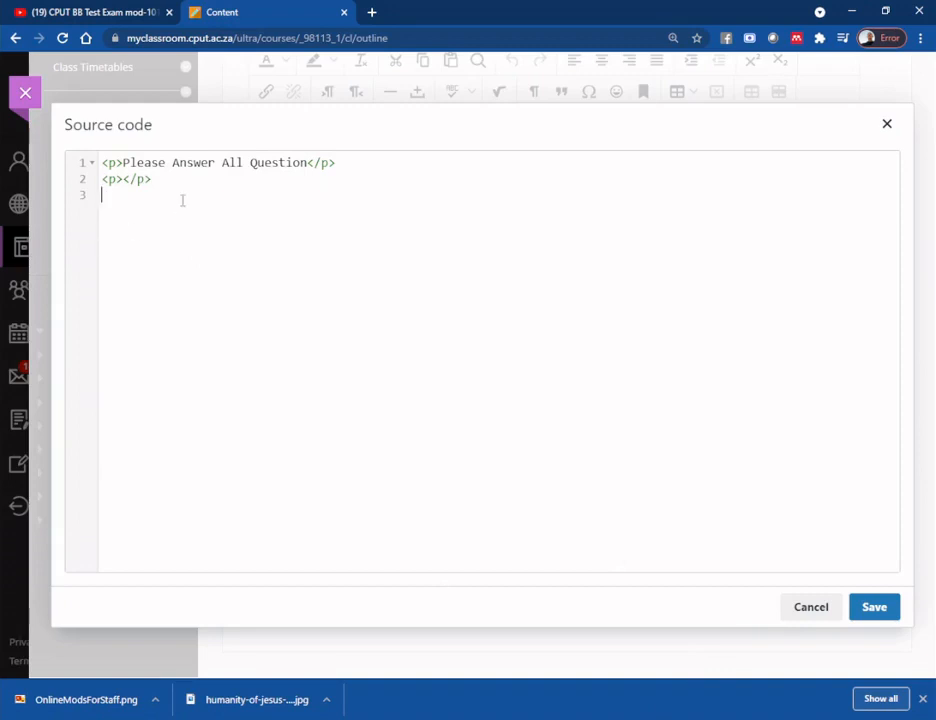
text(<script type="text/javascript">    document.oncopy=new Function("return false");    document.onpaste = new Function("return false");    document.onselectstart = new Function("return false");    document.oncontextmenu = new Function ("return false"); </script>)
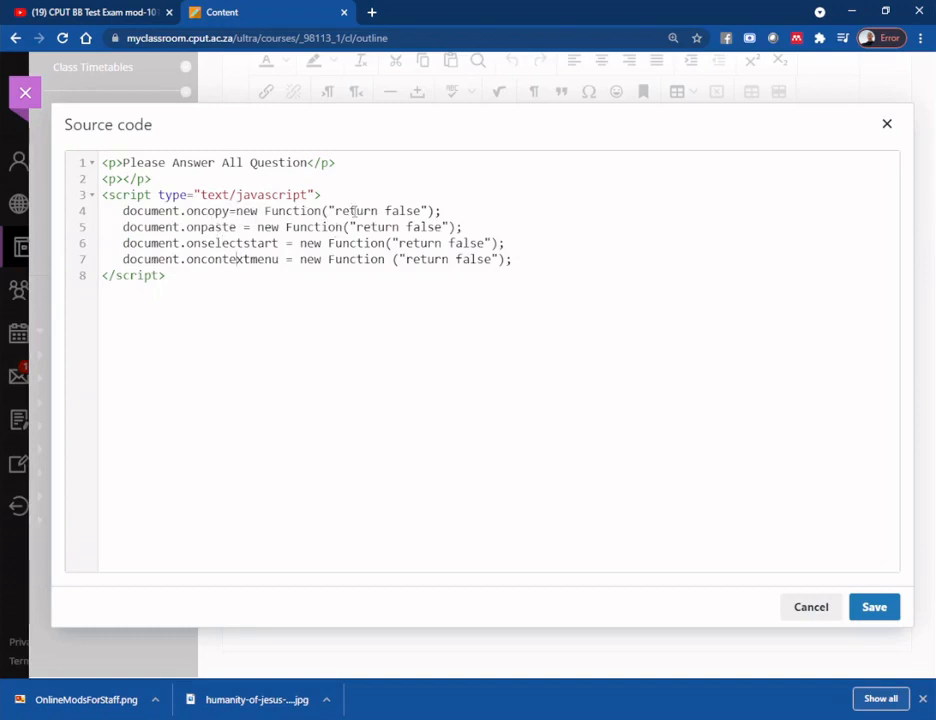
drag(265, 211, 433, 207)
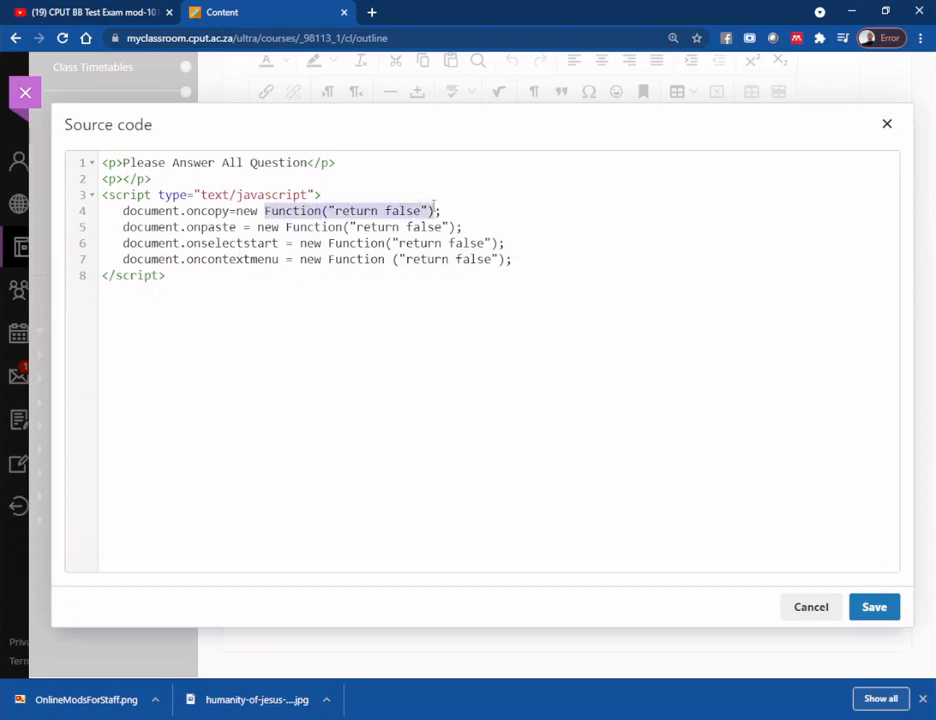
click(377, 226)
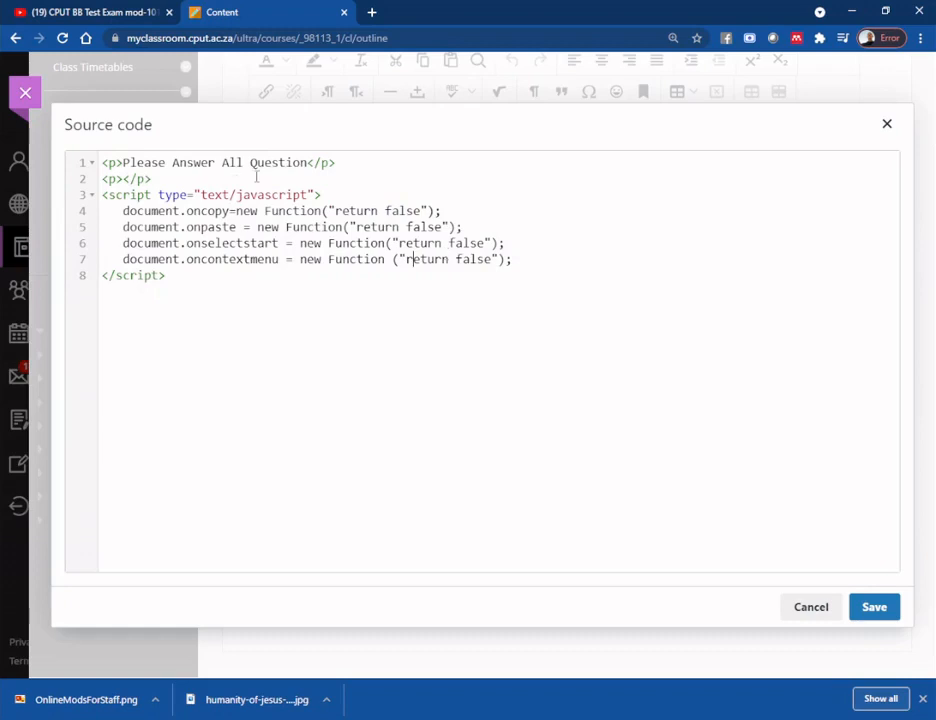
drag(101, 194, 170, 271)
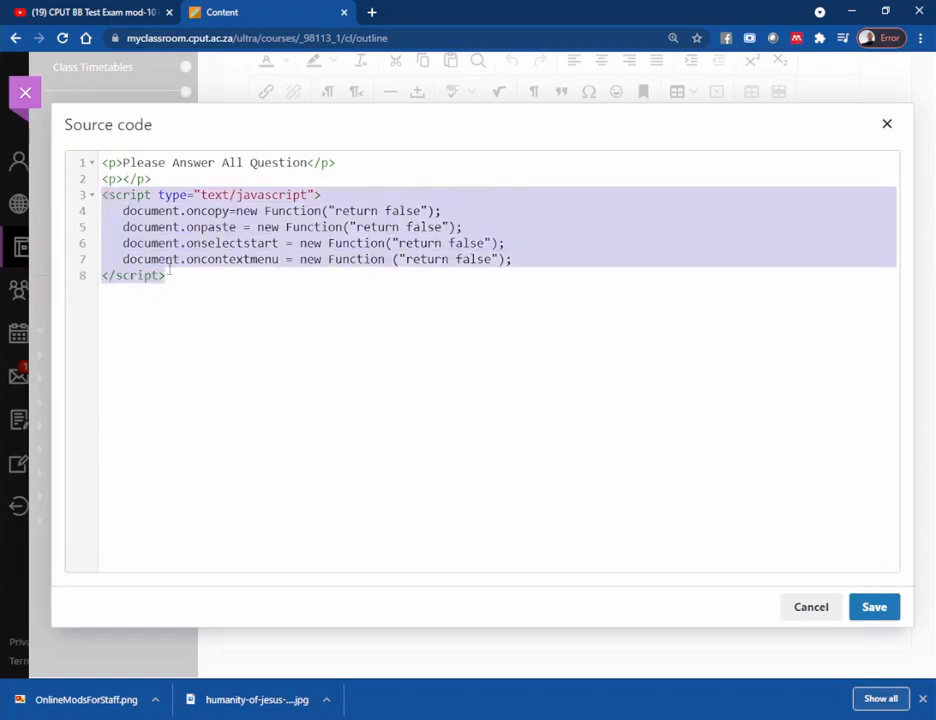
click(876, 610)
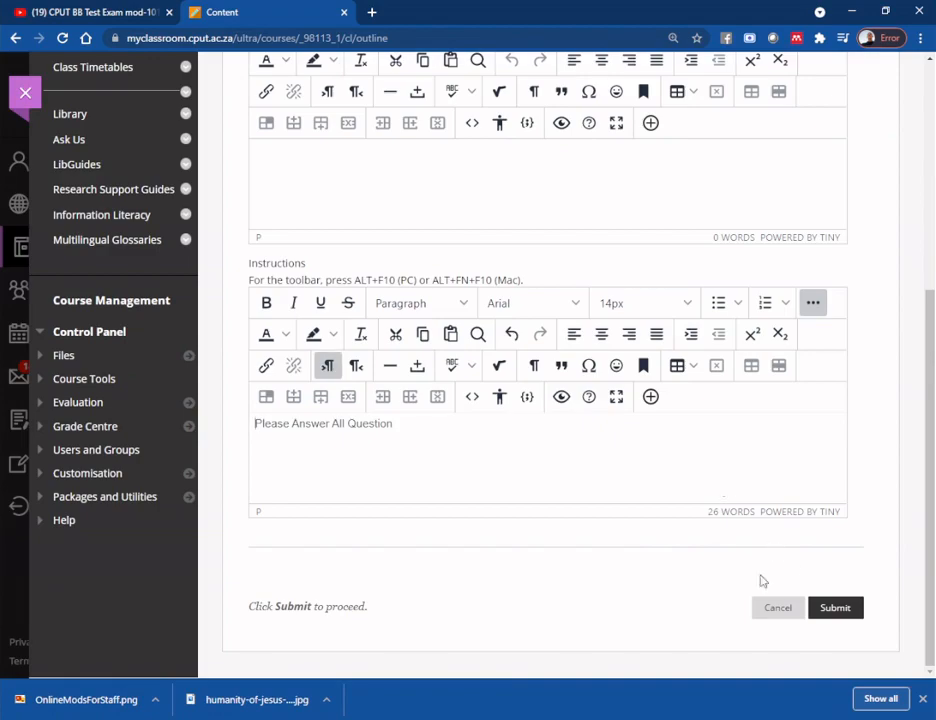
- Submit the updated test information and return to the June Exam 2021 folder
scroll(597, 452, up, 5)
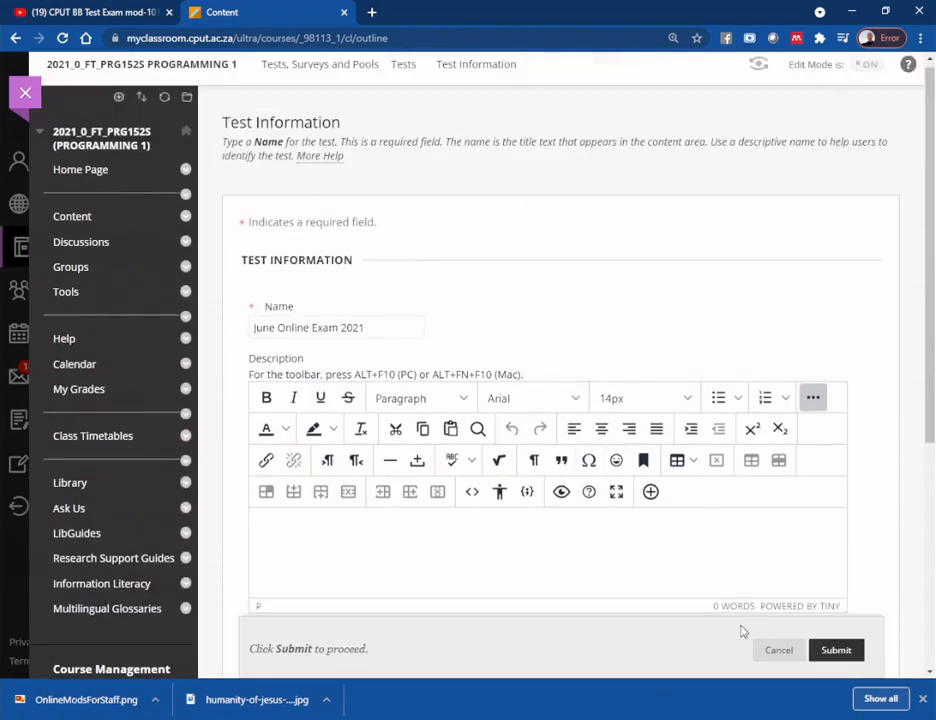
scroll(744, 633, down, 5)
click(853, 612)
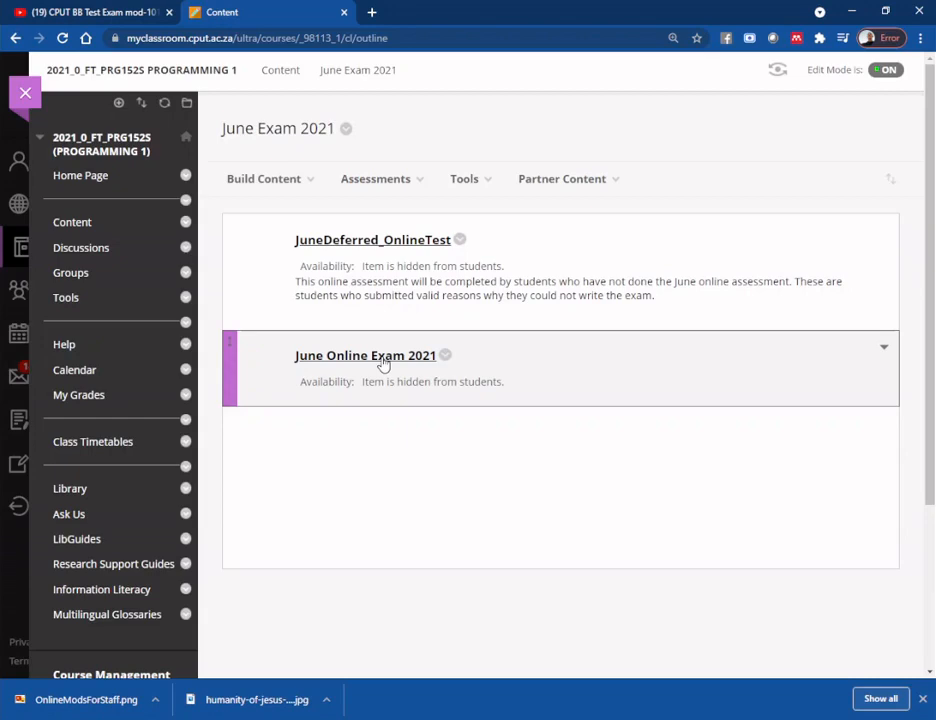
- Begin a preview of June Online Exam 2021 and look through its first questions
click(383, 358)
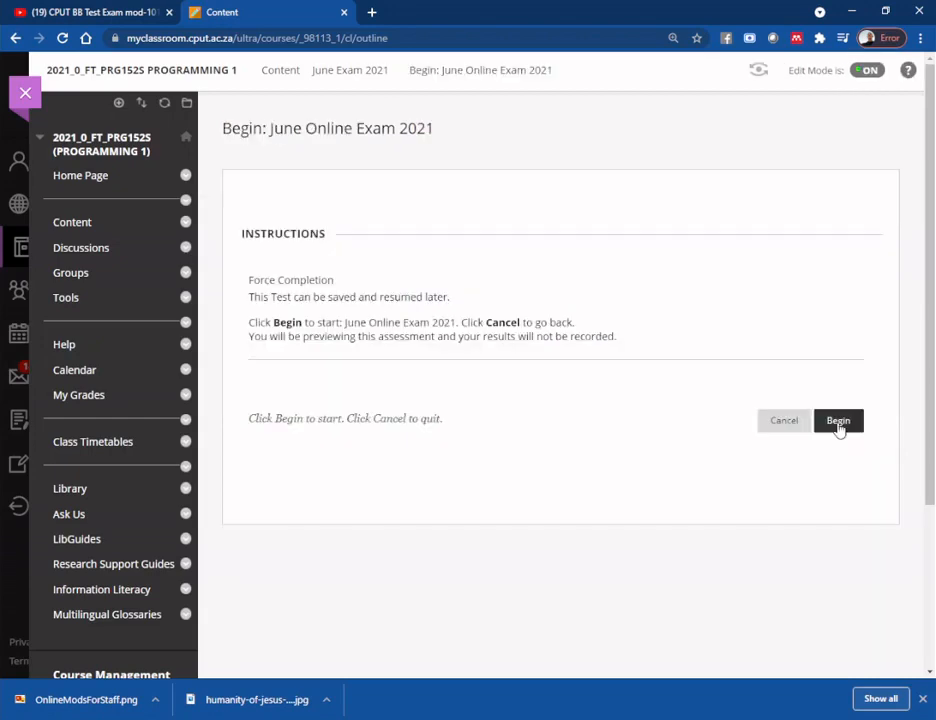
click(838, 421)
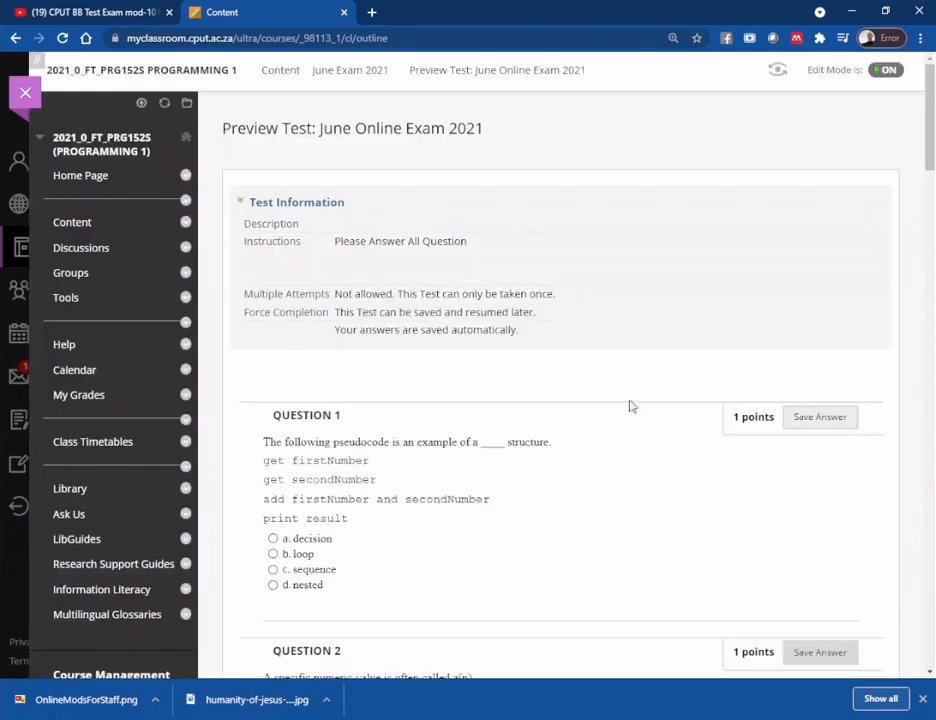
scroll(390, 490, down, 2)
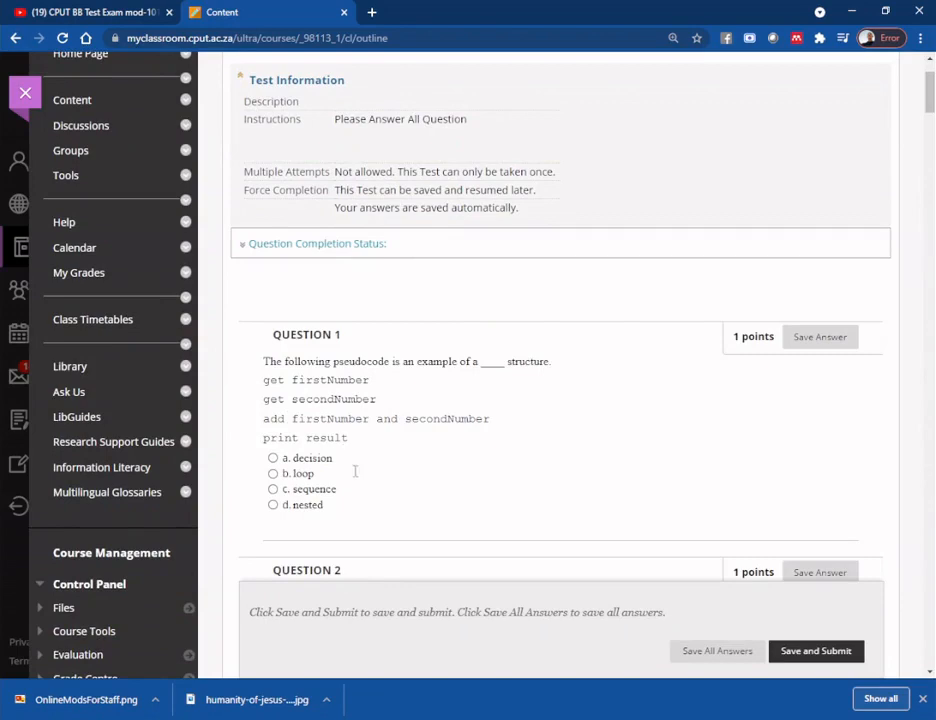
scroll(453, 345, down, 3)
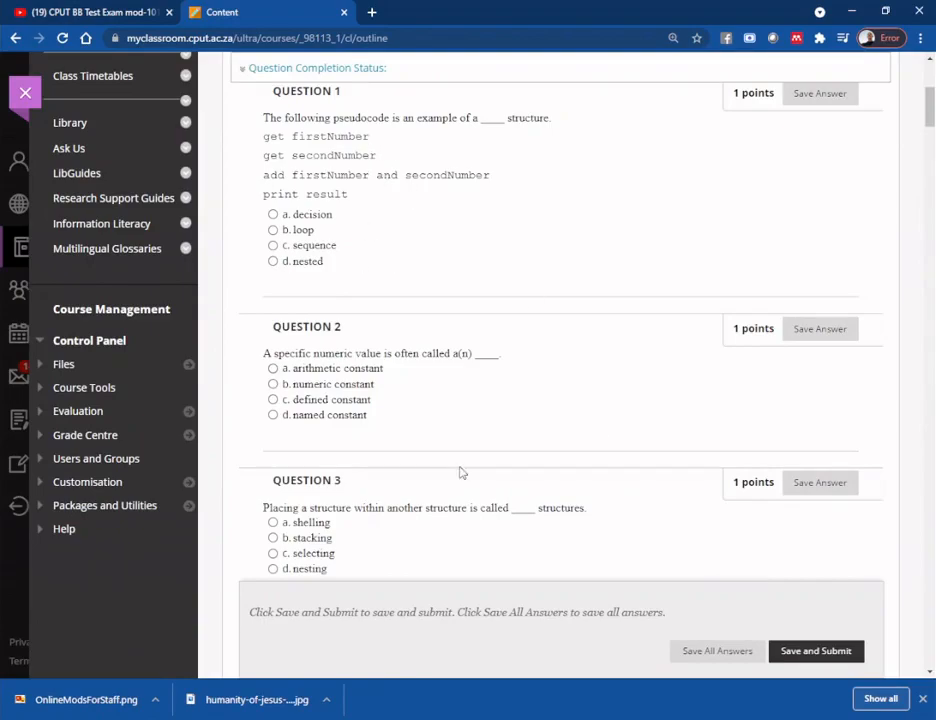
- Look through the remaining multiple-choice and fill-in questions of the test preview, trying the question text and answer fields around Questions 33 to 36
scroll(310, 470, down, 10)
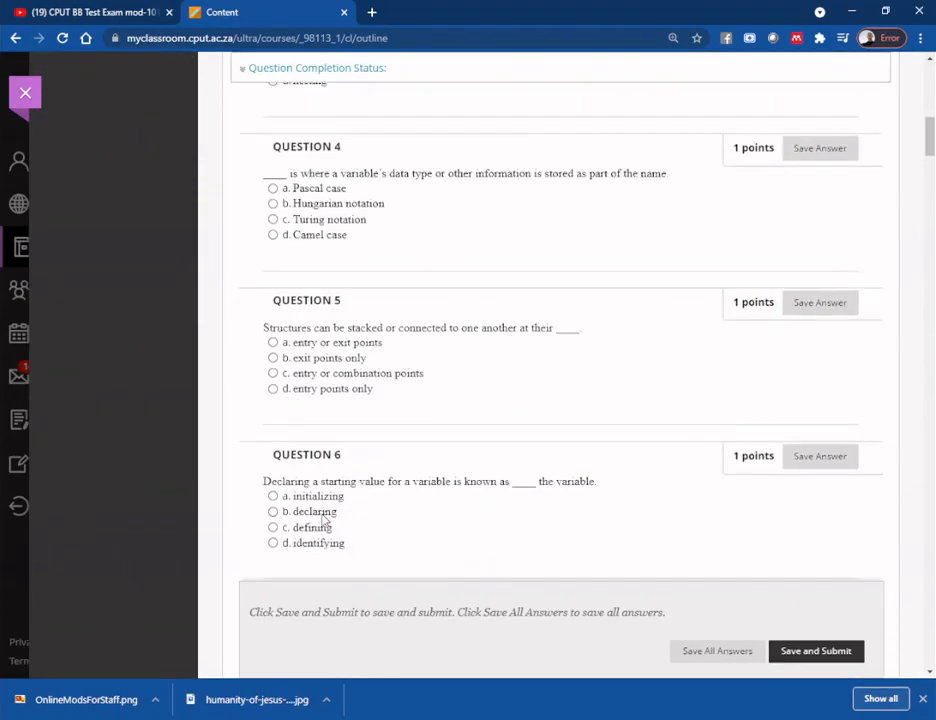
scroll(323, 524, down, 20)
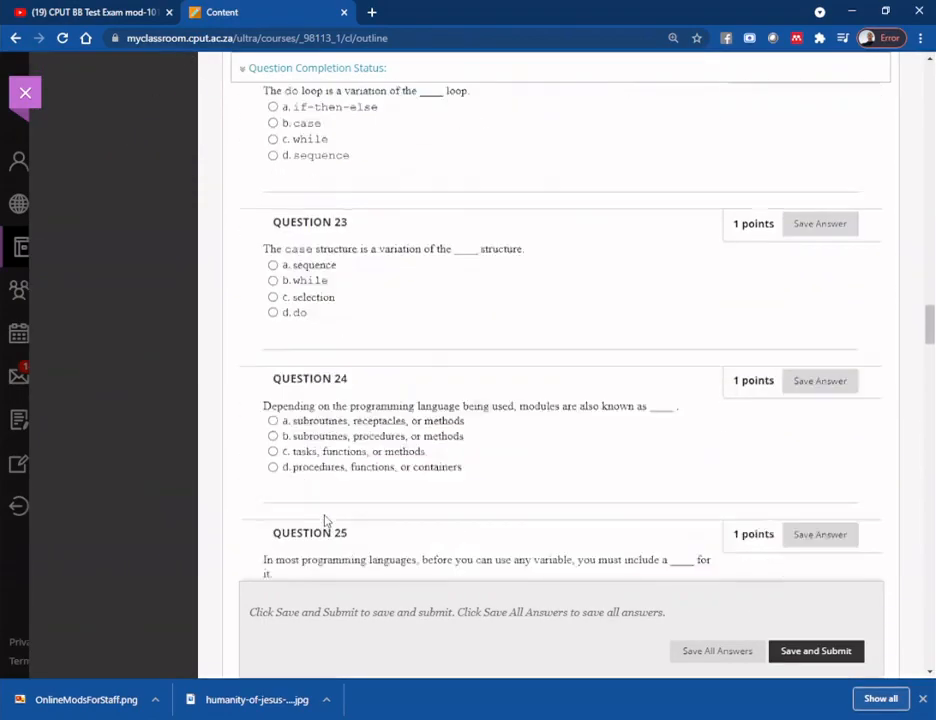
scroll(325, 518, down, 15)
scroll(328, 503, up, 3)
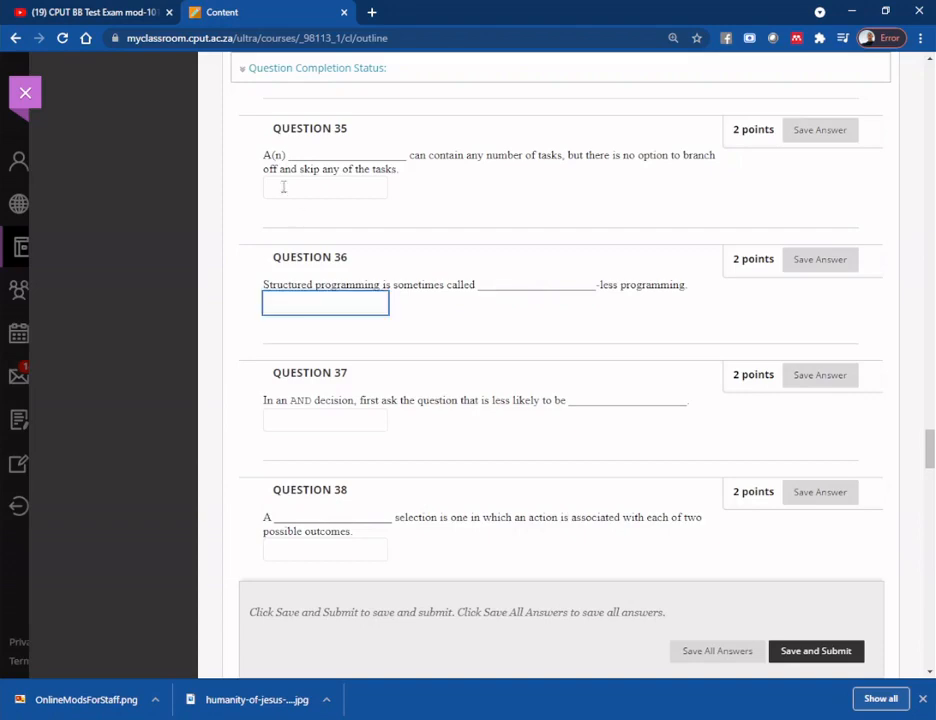
click(297, 153)
scroll(514, 443, down, 8)
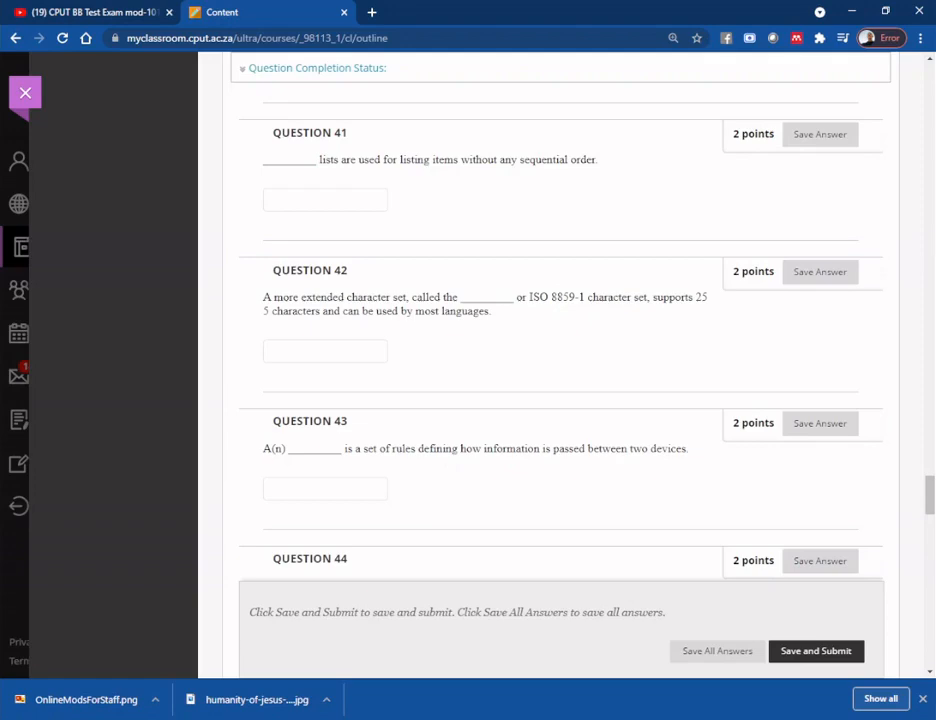
scroll(560, 350, up, 10)
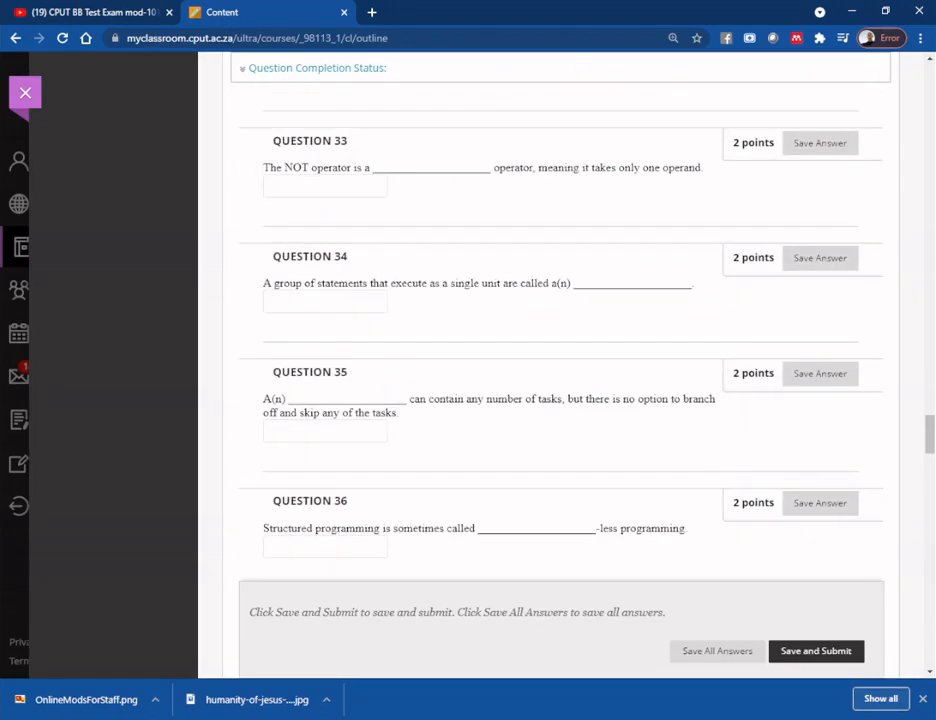
click(267, 185)
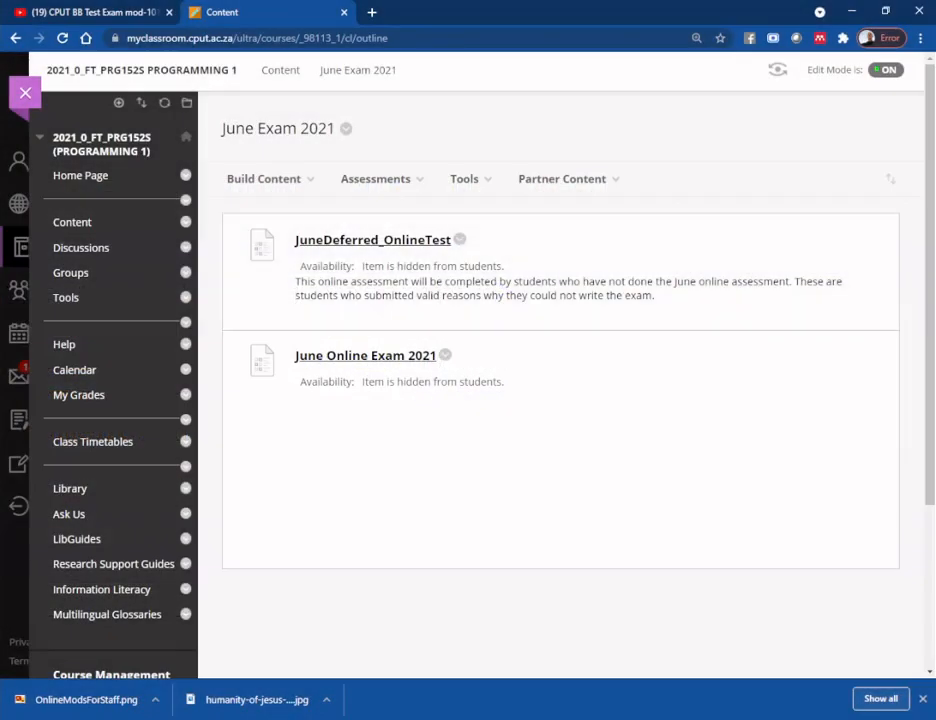
- Open June Online Exam 2021 for editing in the Test Canvas and bring up its test information
click(464, 178)
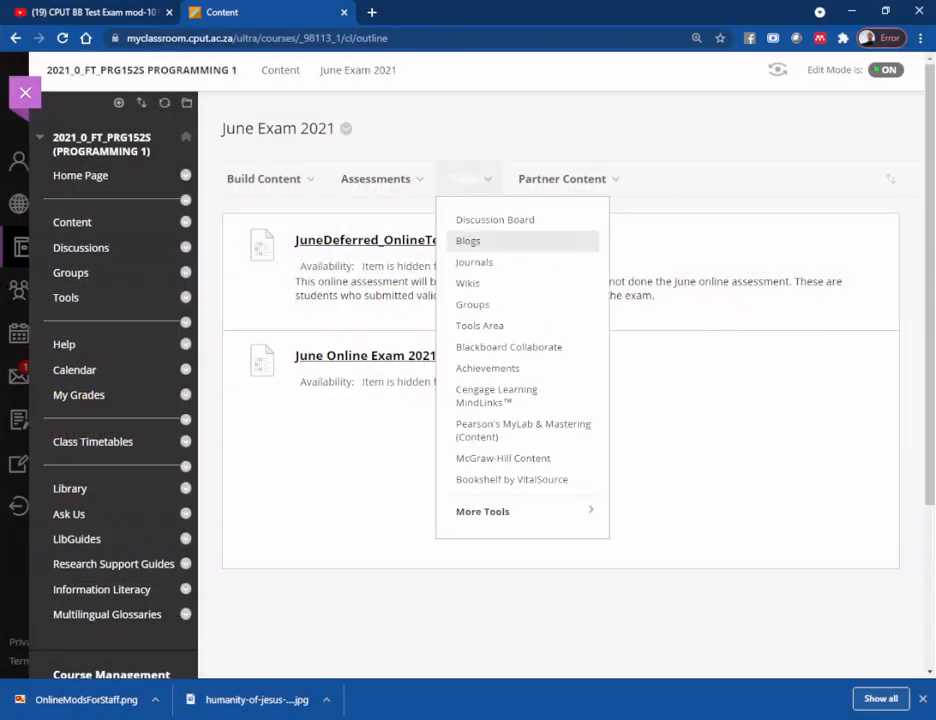
click(445, 356)
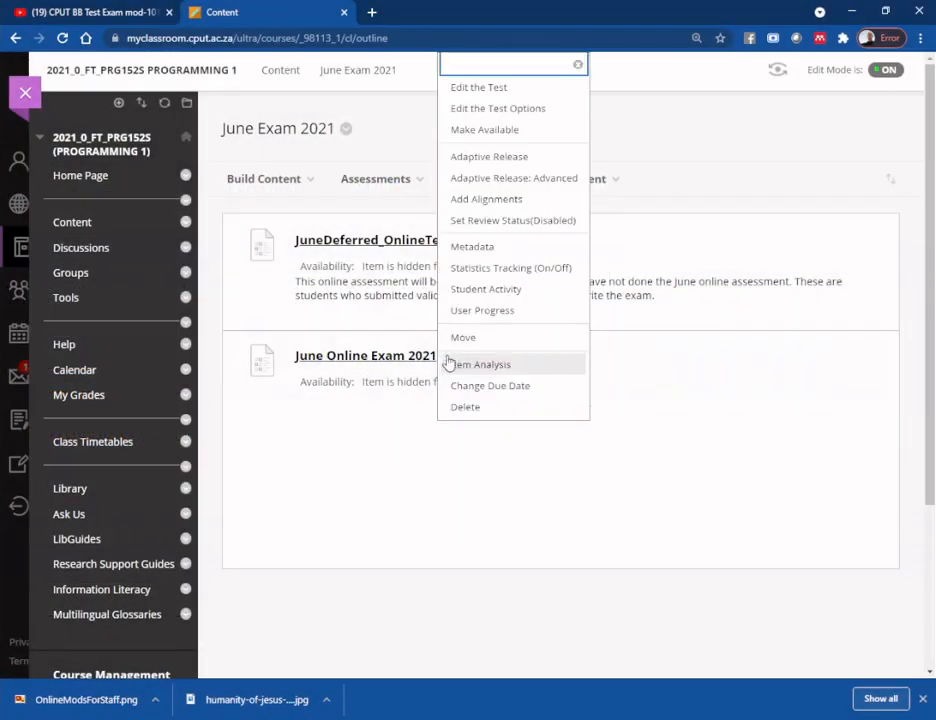
click(489, 97)
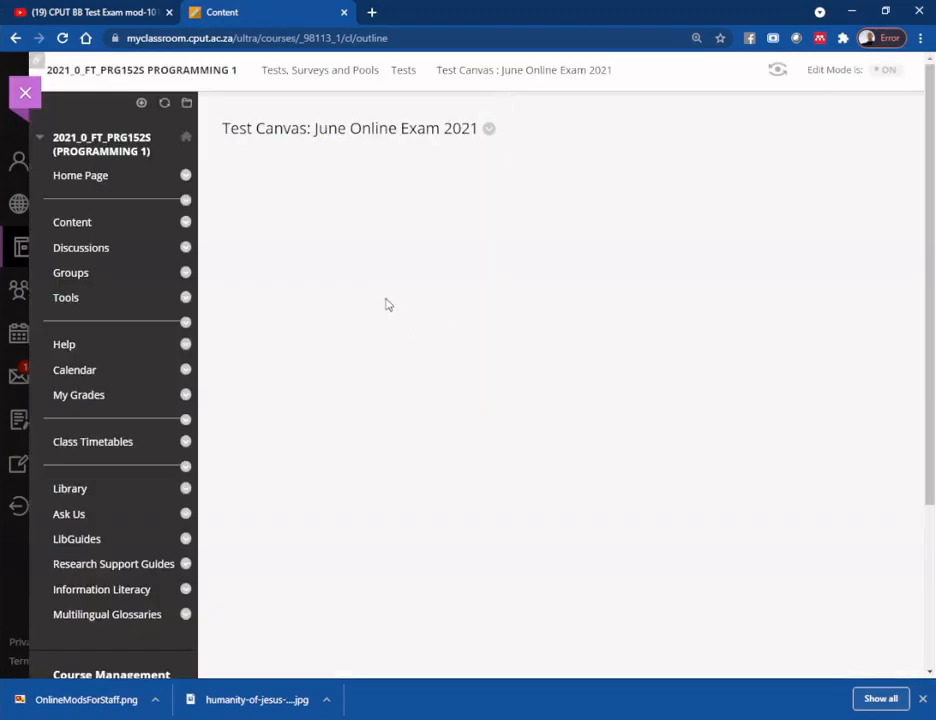
click(488, 128)
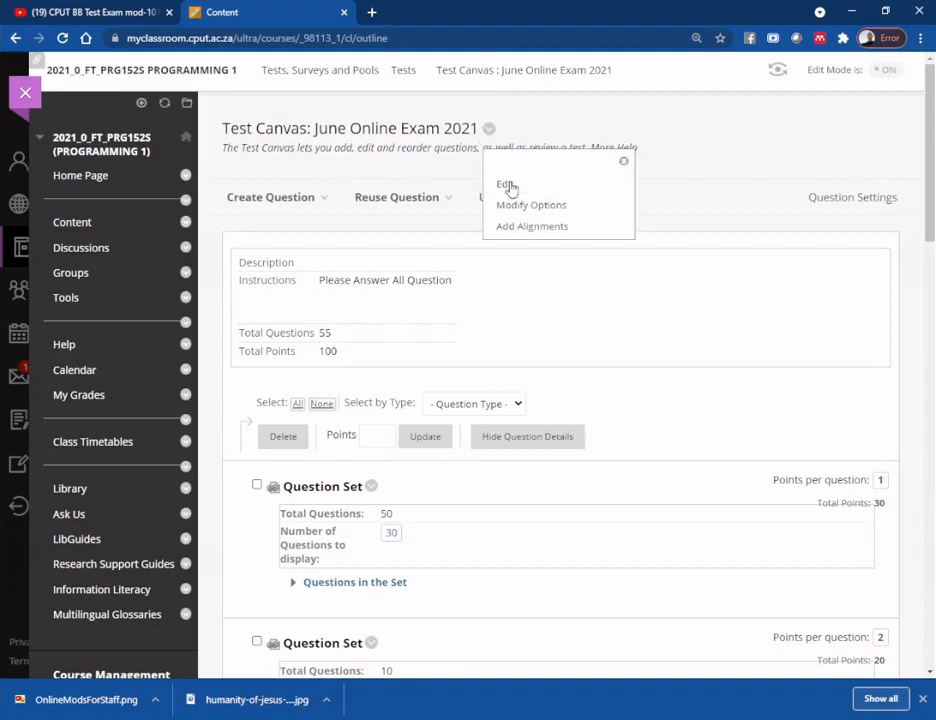
click(506, 186)
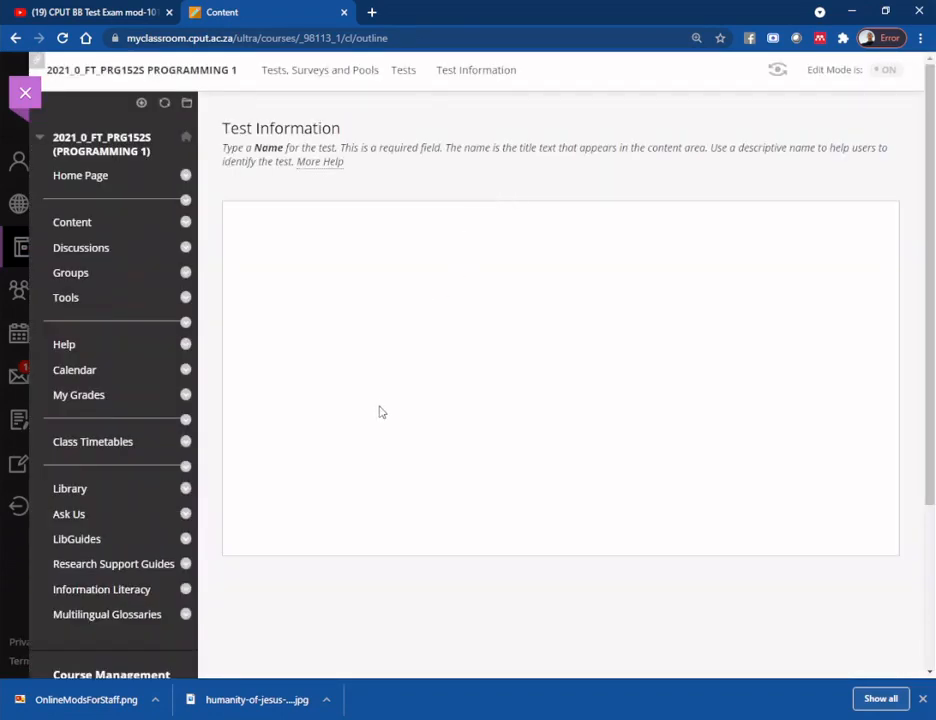
scroll(375, 437, down, 5)
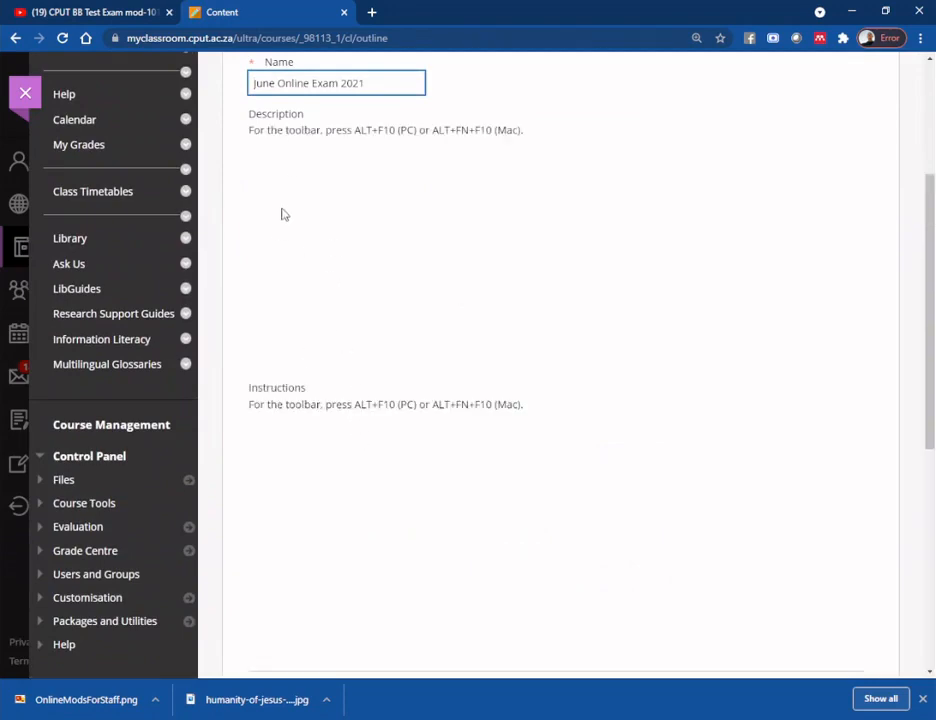
- Examine the copy-blocking script in the test instructions' HTML source, highlight it through the closing paragraph tag, and save the source
click(383, 496)
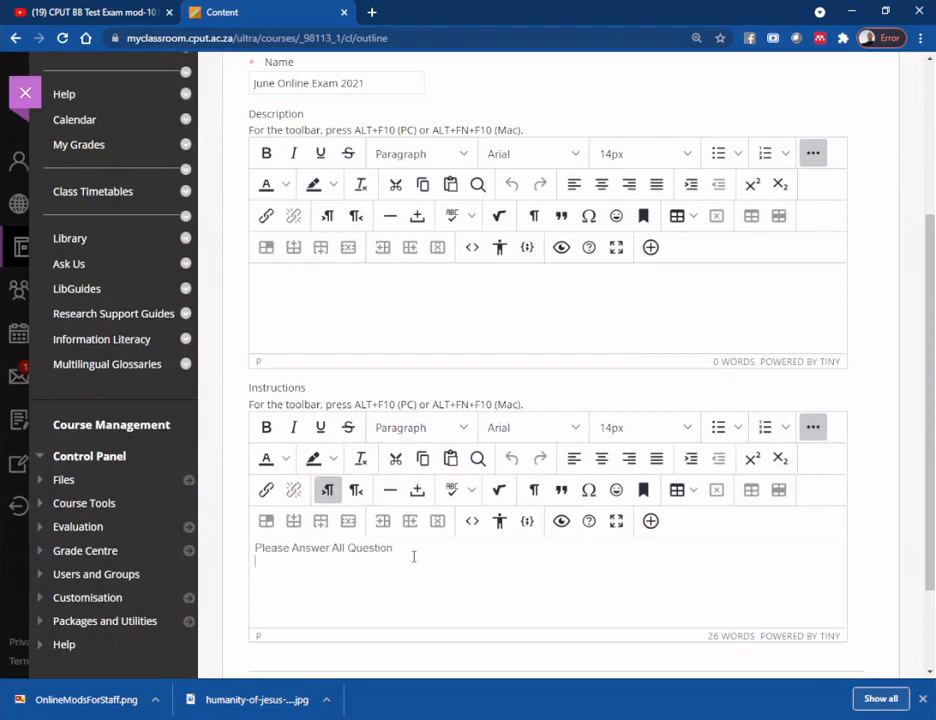
click(472, 524)
click(155, 180)
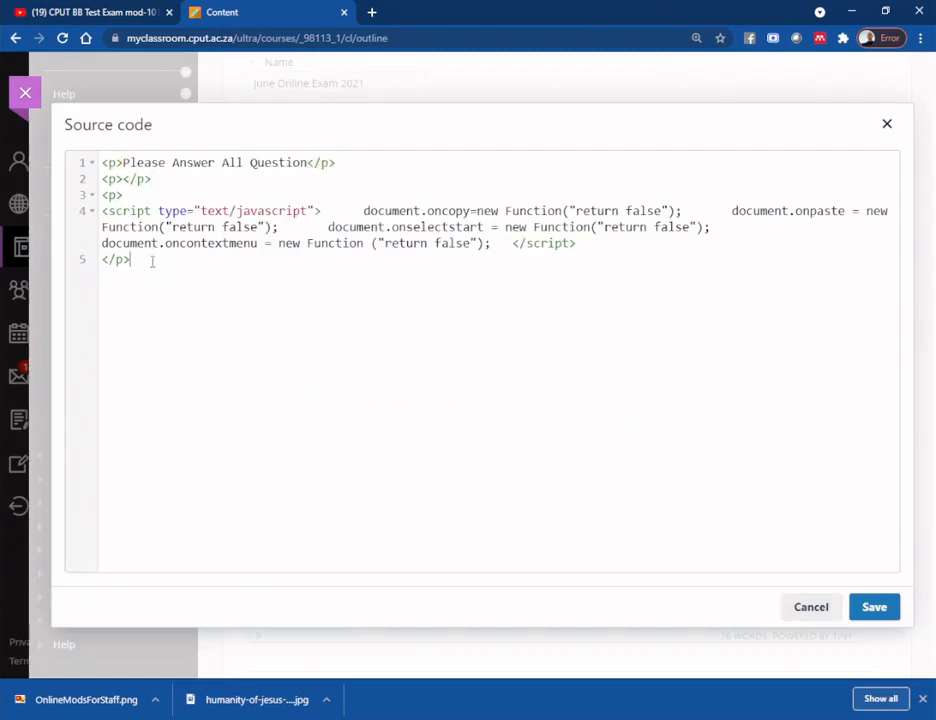
drag(150, 261, 104, 213)
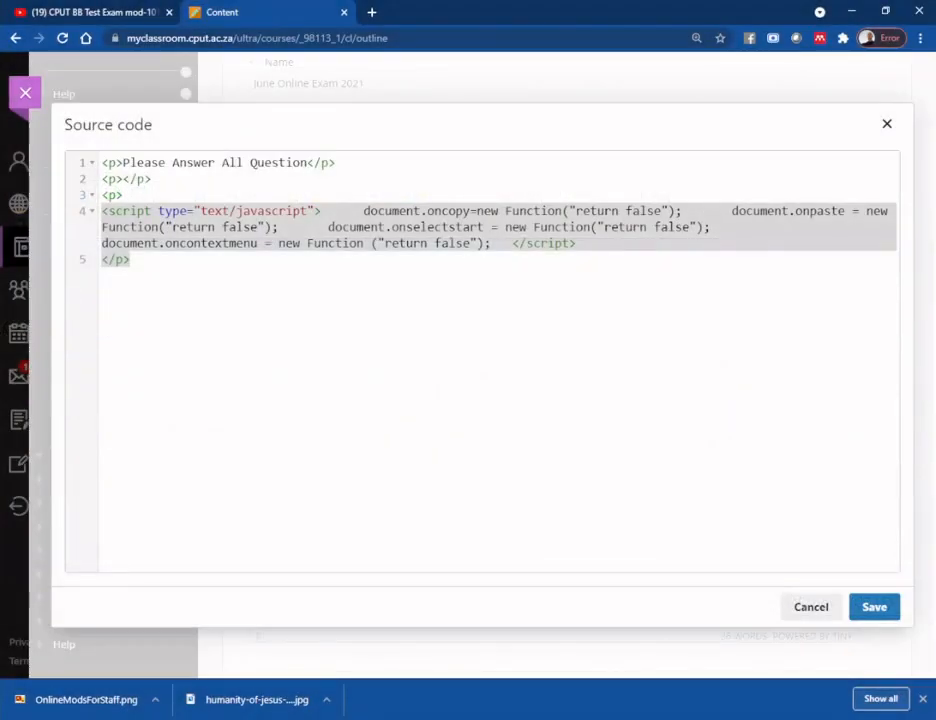
click(872, 606)
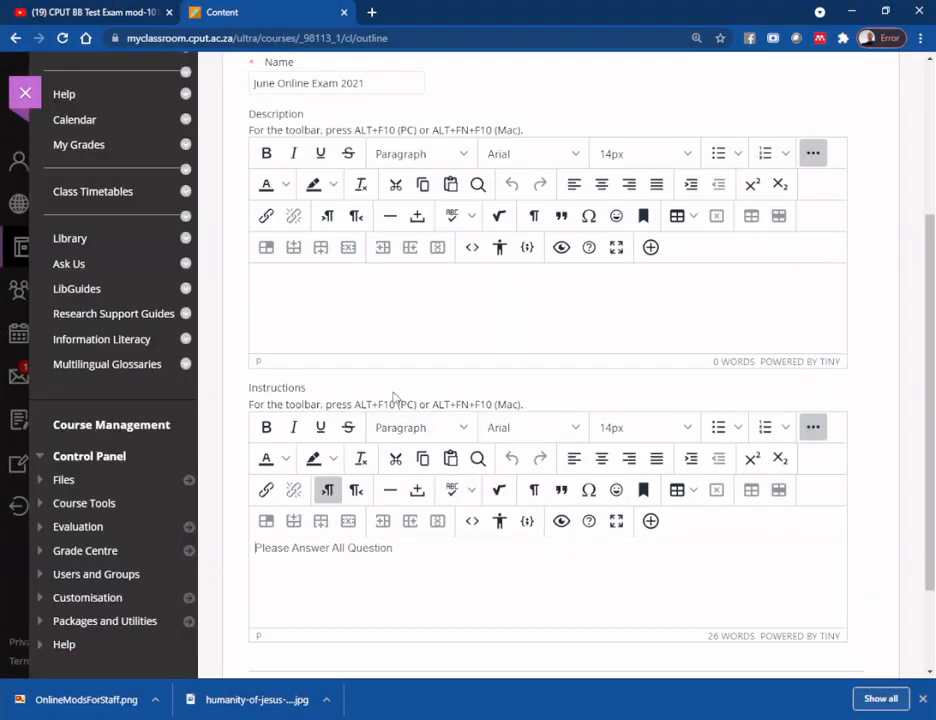